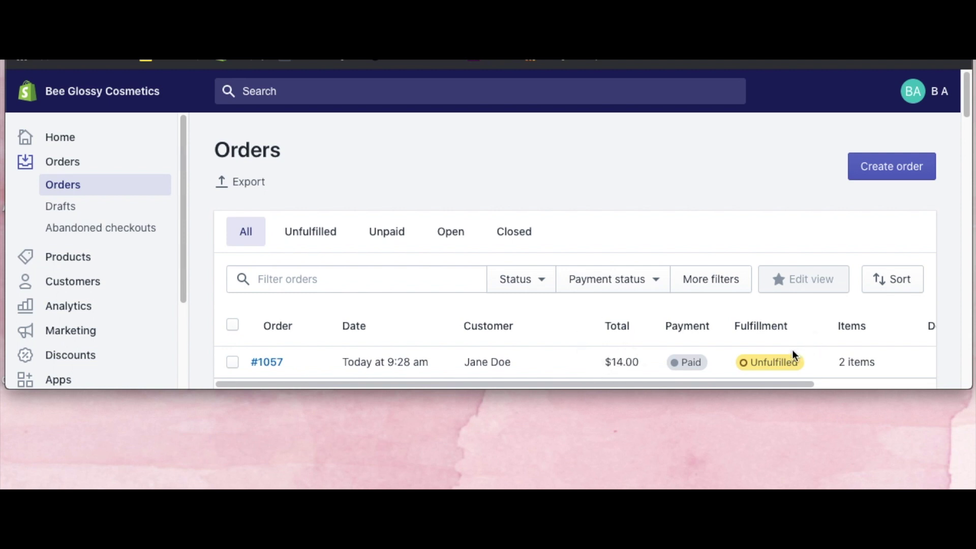
Step: Open the latest unfulfilled order and review its items, payment summary and shipping address
{"action": "mouse_move", "coordinate": [807, 383]}
{"action": "left_mouse_down"}
{"action": "mouse_move", "coordinate": [920, 385]}
{"action": "mouse_move", "coordinate": [799, 385]}
{"action": "left_mouse_up"}
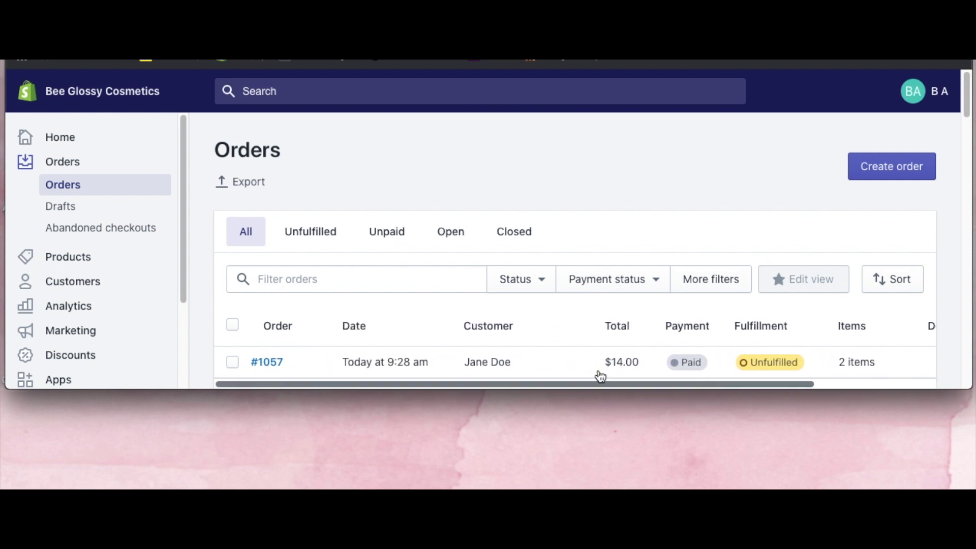
{"action": "left_click", "coordinate": [267, 362]}
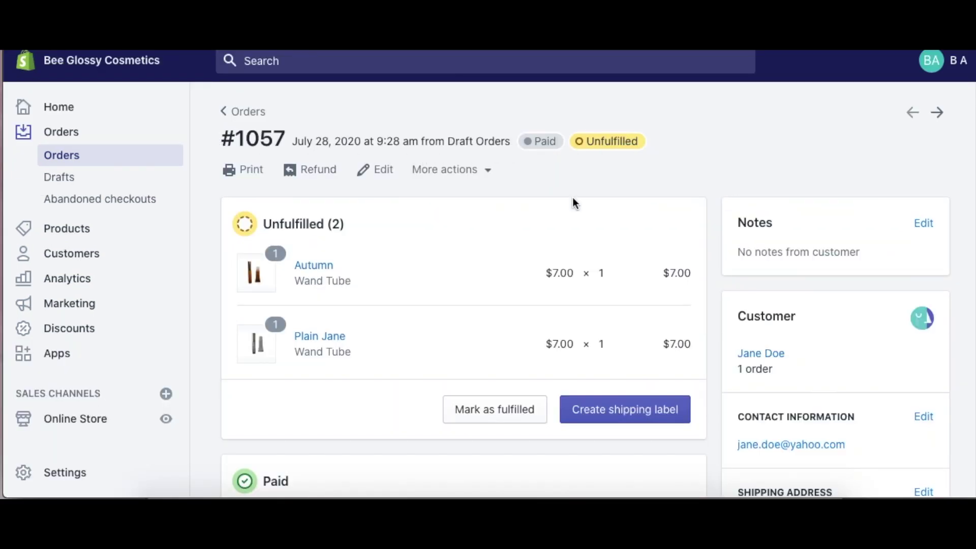
{"action": "scroll", "coordinate": [389, 265], "scroll_direction": "down", "scroll_amount": 3}
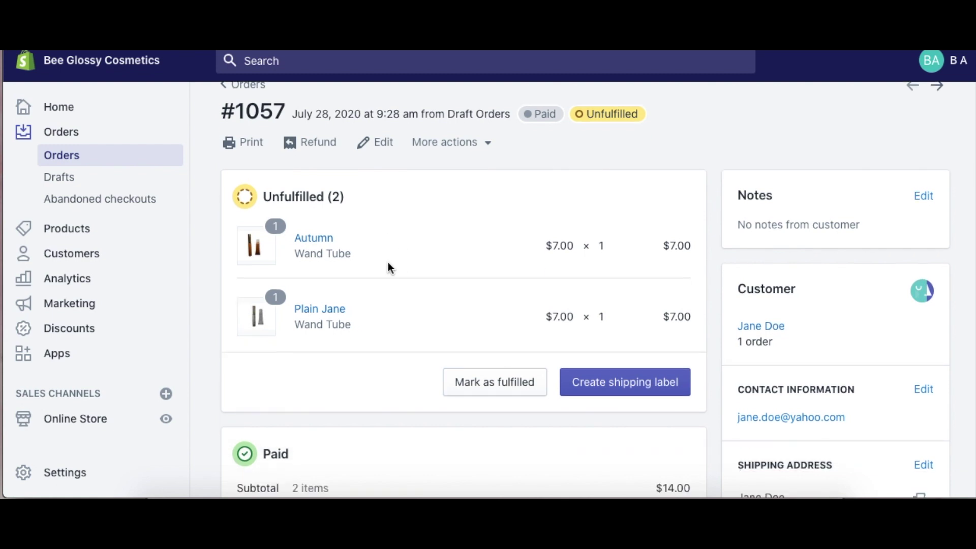
{"action": "scroll", "coordinate": [407, 261], "scroll_direction": "down", "scroll_amount": 3}
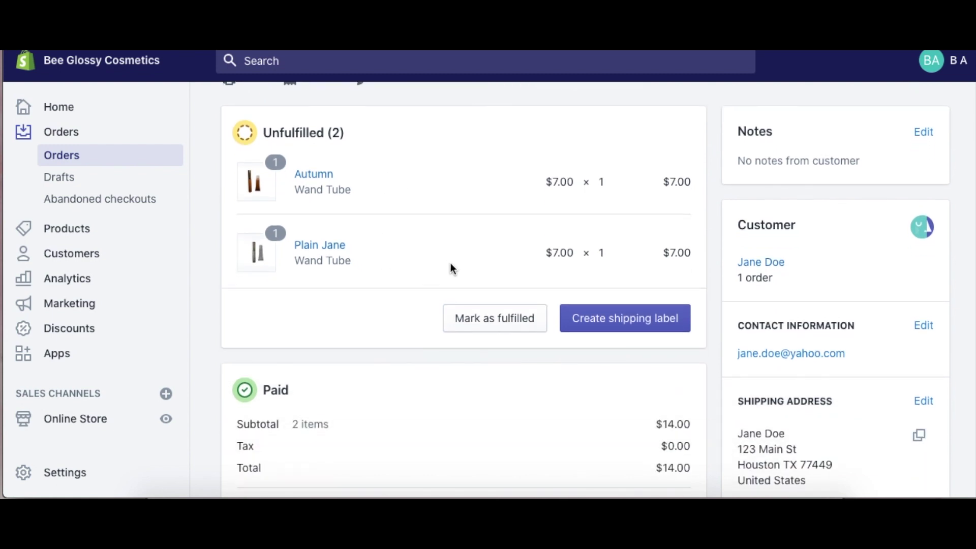
{"action": "scroll", "coordinate": [546, 338], "scroll_direction": "down", "scroll_amount": 2}
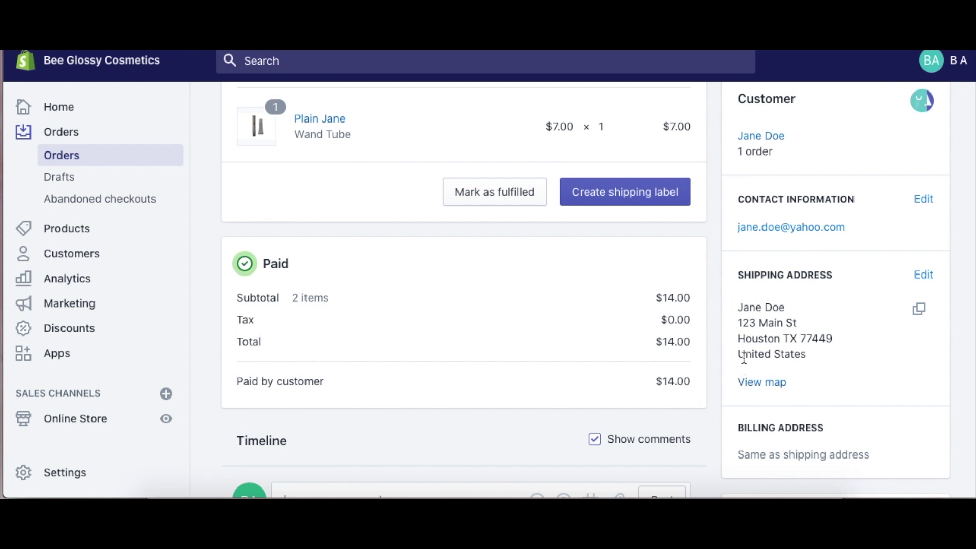
{"action": "scroll", "coordinate": [511, 327], "scroll_direction": "up", "scroll_amount": 1}
{"action": "scroll", "coordinate": [511, 330], "scroll_direction": "up", "scroll_amount": 5}
{"action": "scroll", "coordinate": [516, 331], "scroll_direction": "down", "scroll_amount": 15}
{"action": "scroll", "coordinate": [513, 317], "scroll_direction": "down", "scroll_amount": 7}
{"action": "scroll", "coordinate": [517, 314], "scroll_direction": "up", "scroll_amount": 19}
{"action": "scroll", "coordinate": [520, 314], "scroll_direction": "up", "scroll_amount": 5}
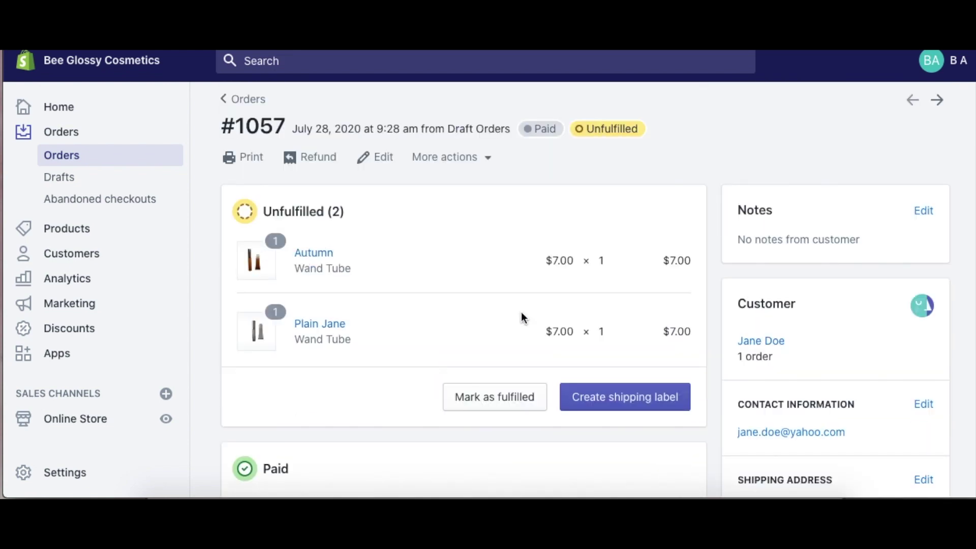
{"action": "scroll", "coordinate": [521, 312], "scroll_direction": "up", "scroll_amount": 1}
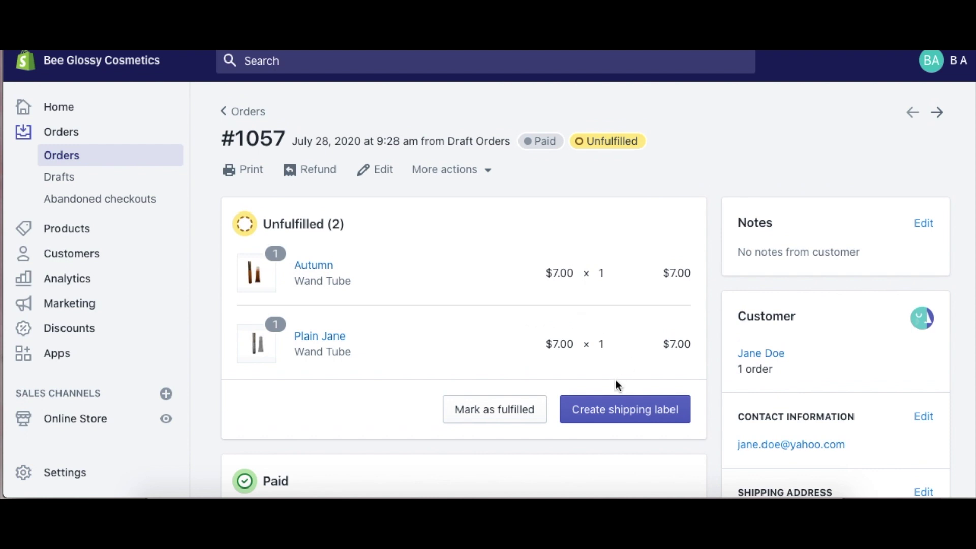
Step: Start creating a shipping label for the order and look over its address, items, package and weight sections
{"action": "left_click", "coordinate": [606, 412]}
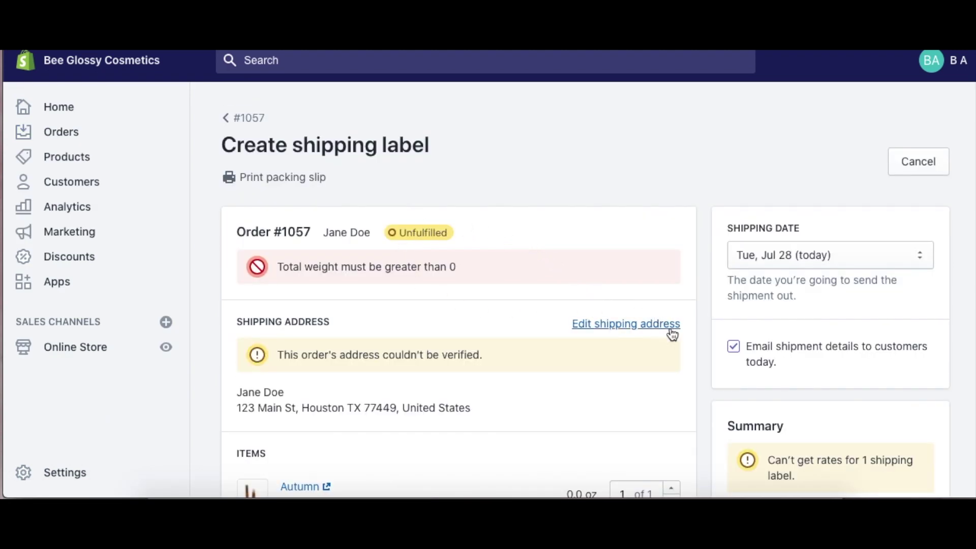
{"action": "scroll", "coordinate": [635, 320], "scroll_direction": "down", "scroll_amount": 2}
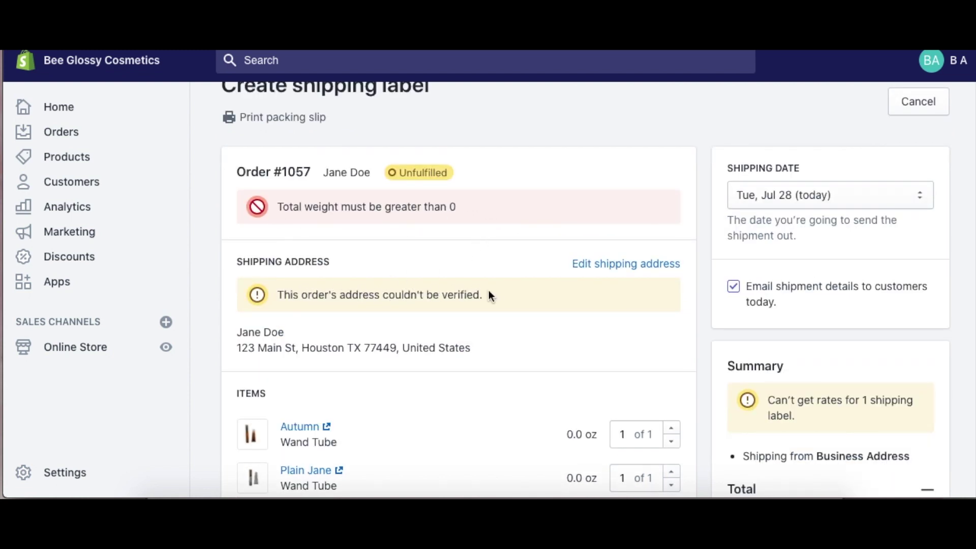
{"action": "scroll", "coordinate": [559, 312], "scroll_direction": "down", "scroll_amount": 4}
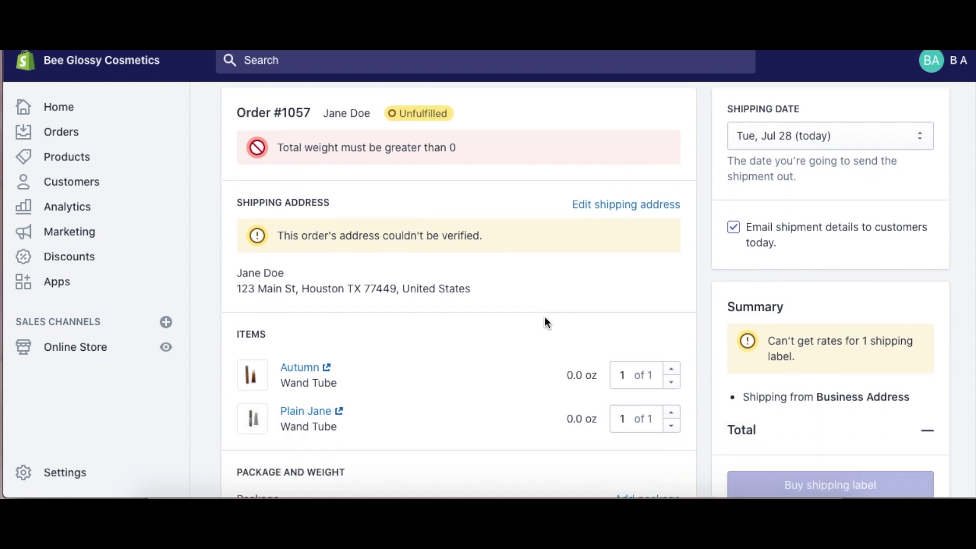
{"action": "scroll", "coordinate": [420, 311], "scroll_direction": "down", "scroll_amount": 5}
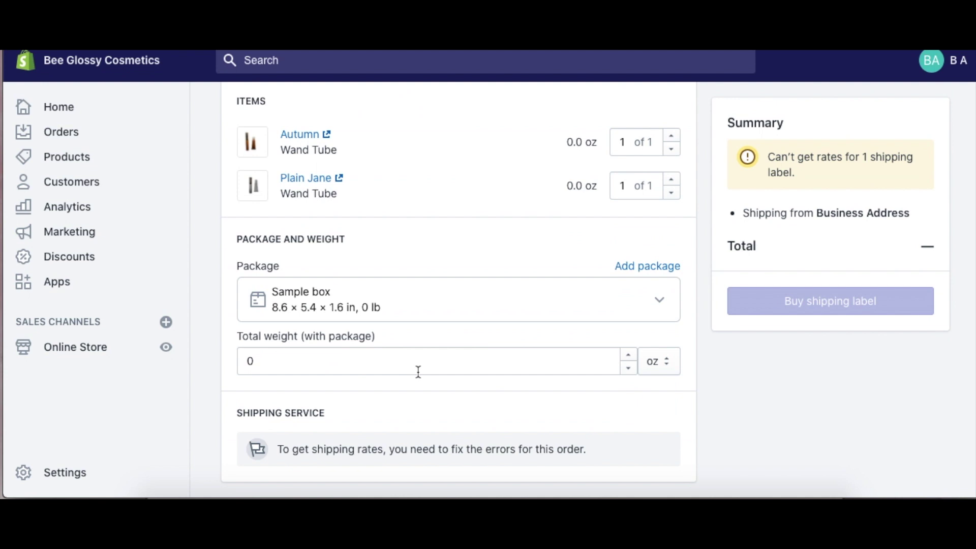
{"action": "scroll", "coordinate": [591, 370], "scroll_direction": "up", "scroll_amount": 9}
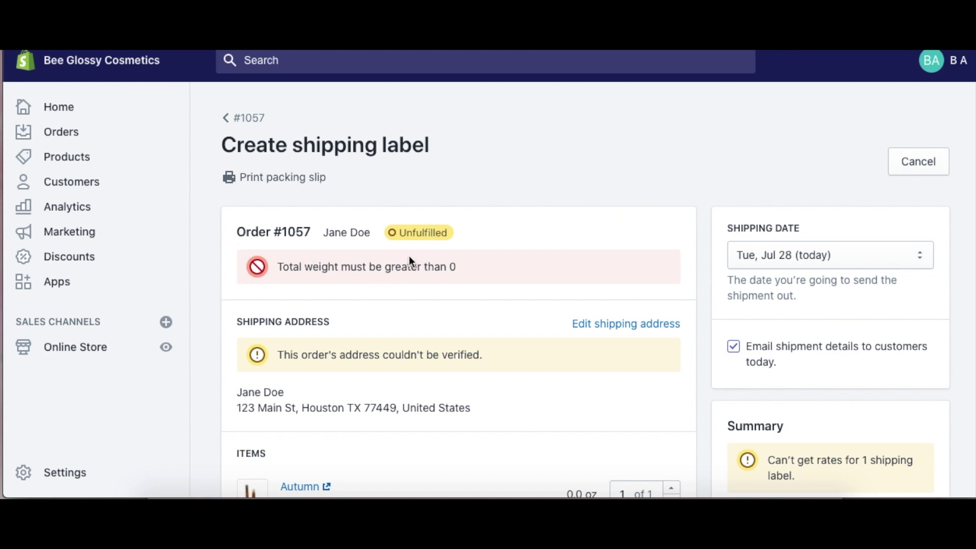
Step: Examine what needs correcting on the label form, comparing the notices with the address, item weights and total package weight
{"action": "scroll", "coordinate": [391, 265], "scroll_direction": "down", "scroll_amount": 1}
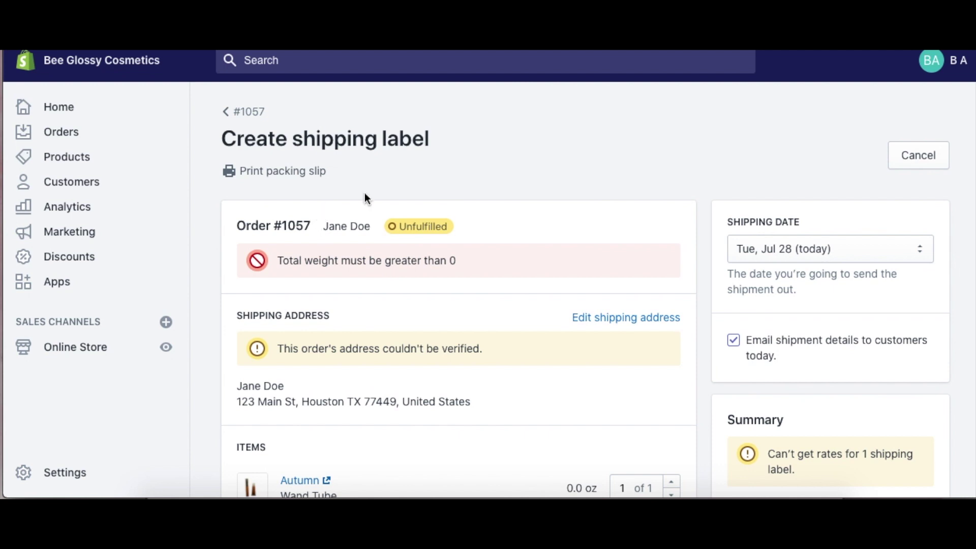
{"action": "scroll", "coordinate": [356, 341], "scroll_direction": "down", "scroll_amount": 1}
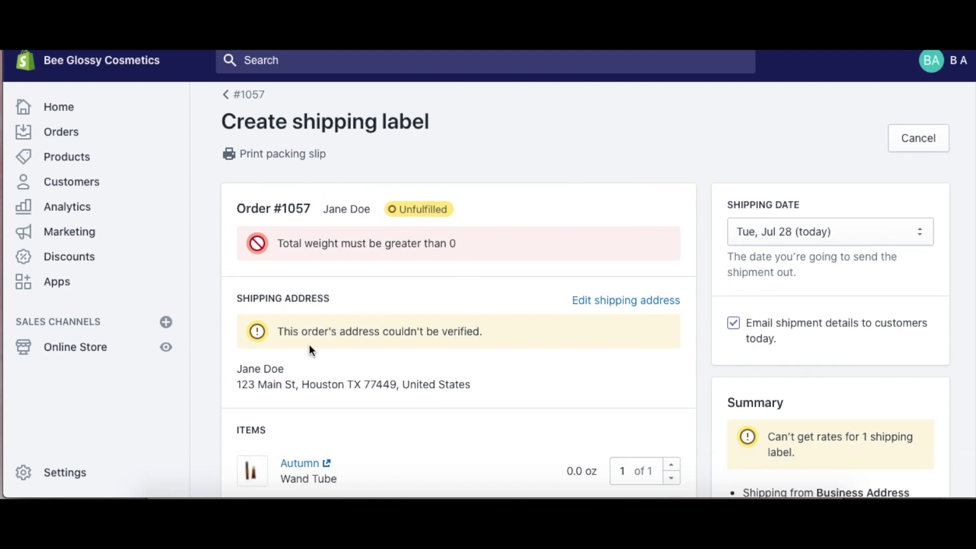
{"action": "scroll", "coordinate": [308, 344], "scroll_direction": "down", "scroll_amount": 1}
{"action": "scroll", "coordinate": [313, 338], "scroll_direction": "down", "scroll_amount": 2}
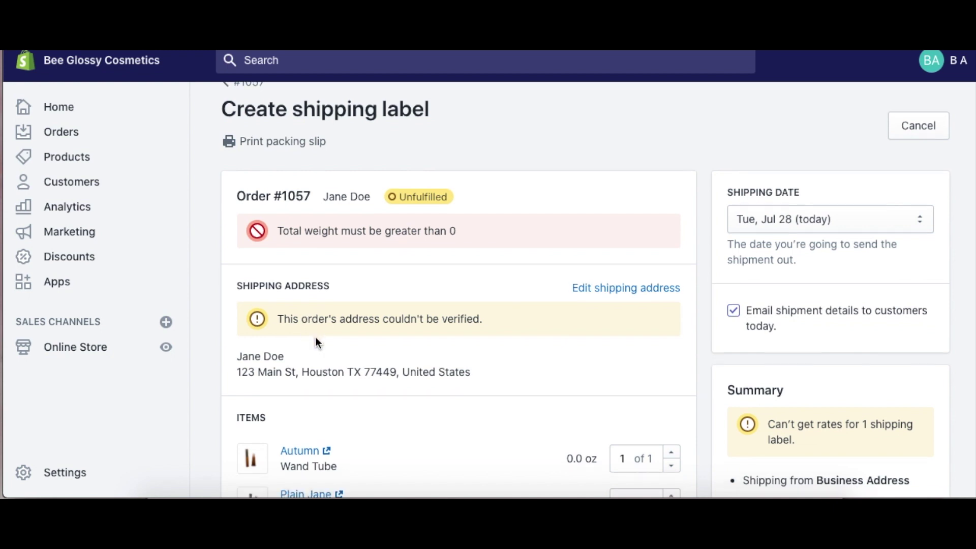
{"action": "scroll", "coordinate": [316, 338], "scroll_direction": "down", "scroll_amount": 5}
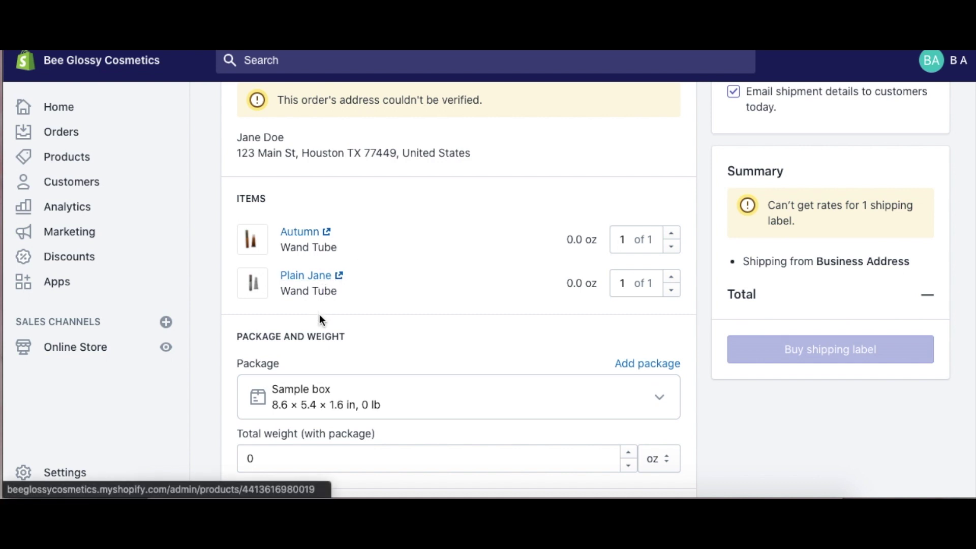
{"action": "scroll", "coordinate": [527, 348], "scroll_direction": "down", "scroll_amount": 3}
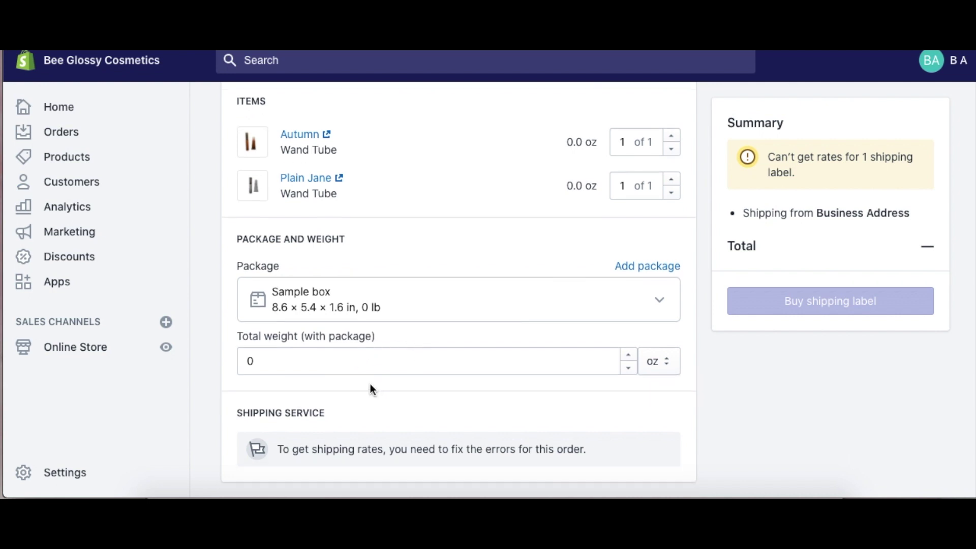
{"action": "scroll", "coordinate": [381, 374], "scroll_direction": "up", "scroll_amount": 2}
{"action": "scroll", "coordinate": [371, 374], "scroll_direction": "up", "scroll_amount": 6}
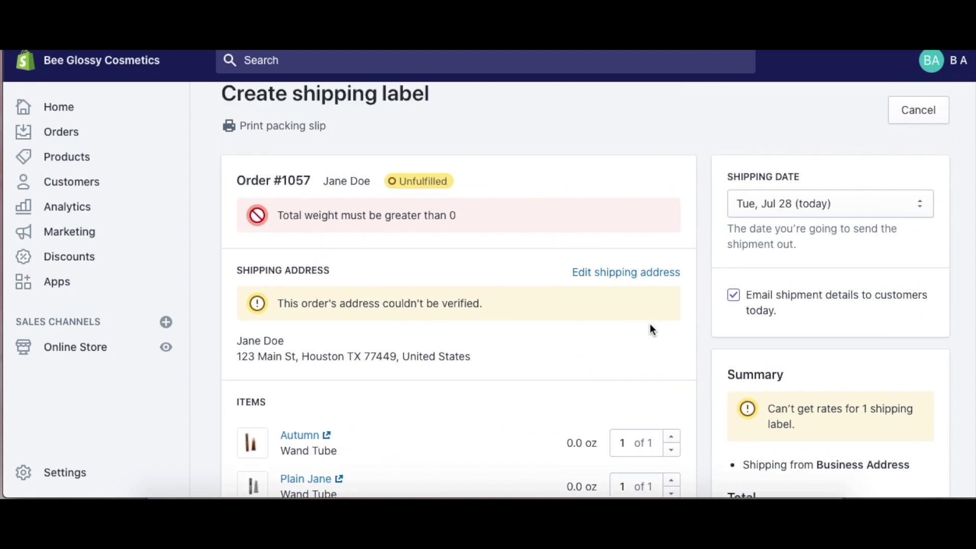
{"action": "scroll", "coordinate": [426, 395], "scroll_direction": "down", "scroll_amount": 8}
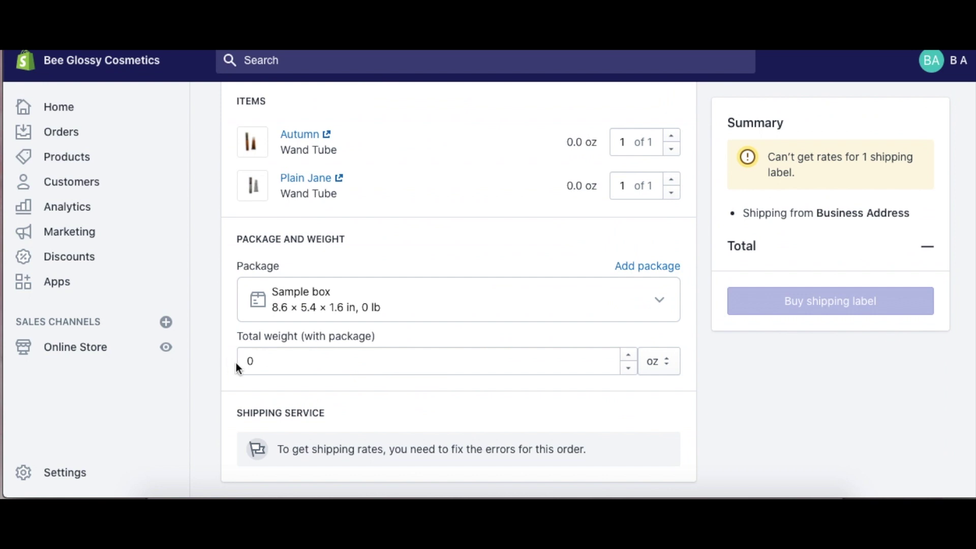
{"action": "scroll", "coordinate": [429, 214], "scroll_direction": "up", "scroll_amount": 6}
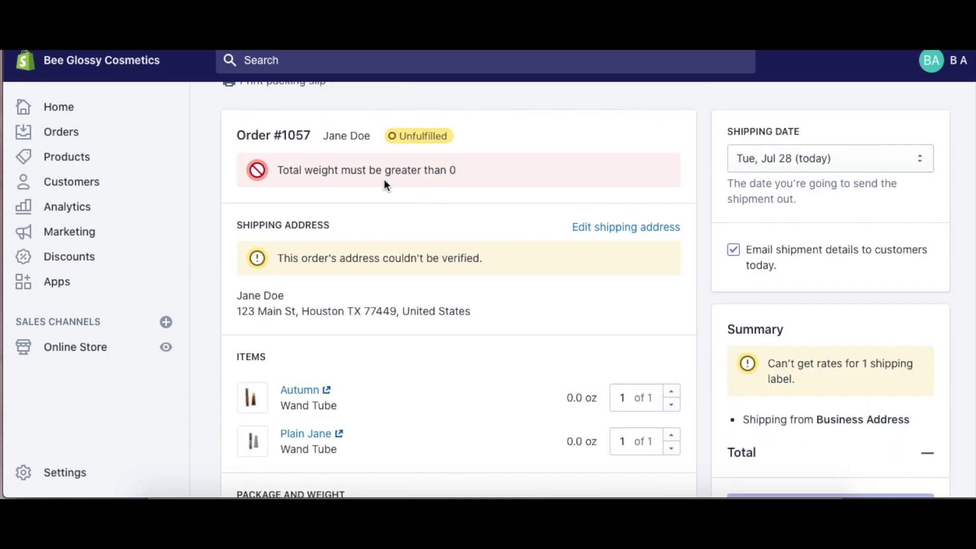
Step: Open the order's printable packing slip and review its shipping and billing details, items, quantities and store footer
{"action": "scroll", "coordinate": [384, 179], "scroll_direction": "up", "scroll_amount": 2}
{"action": "left_click", "coordinate": [301, 182]}
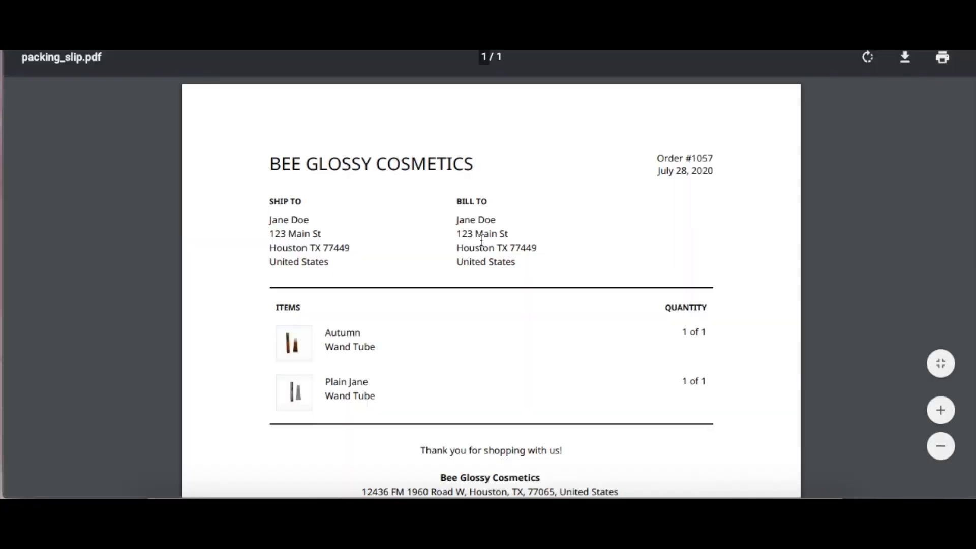
{"action": "scroll", "coordinate": [441, 319], "scroll_direction": "down", "scroll_amount": 1}
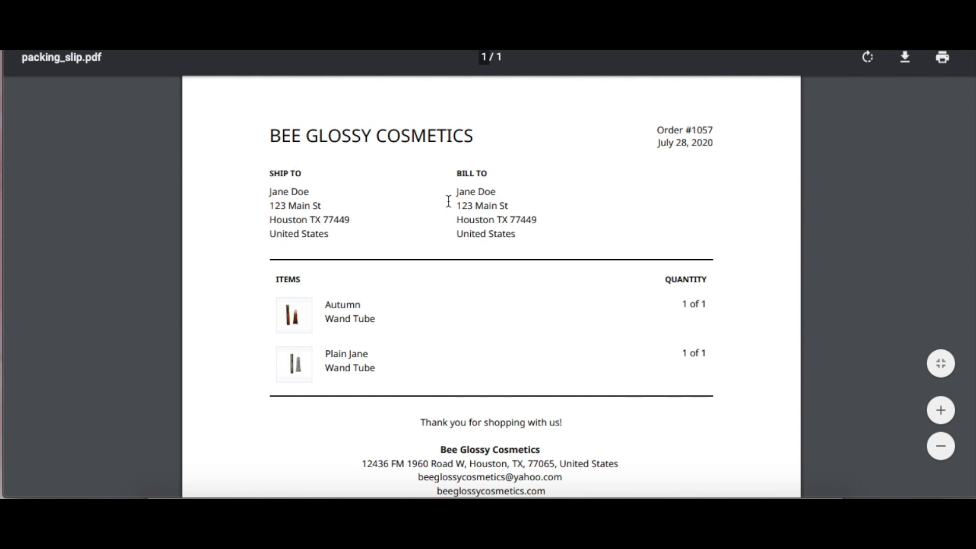
{"action": "scroll", "coordinate": [251, 315], "scroll_direction": "up", "scroll_amount": 1}
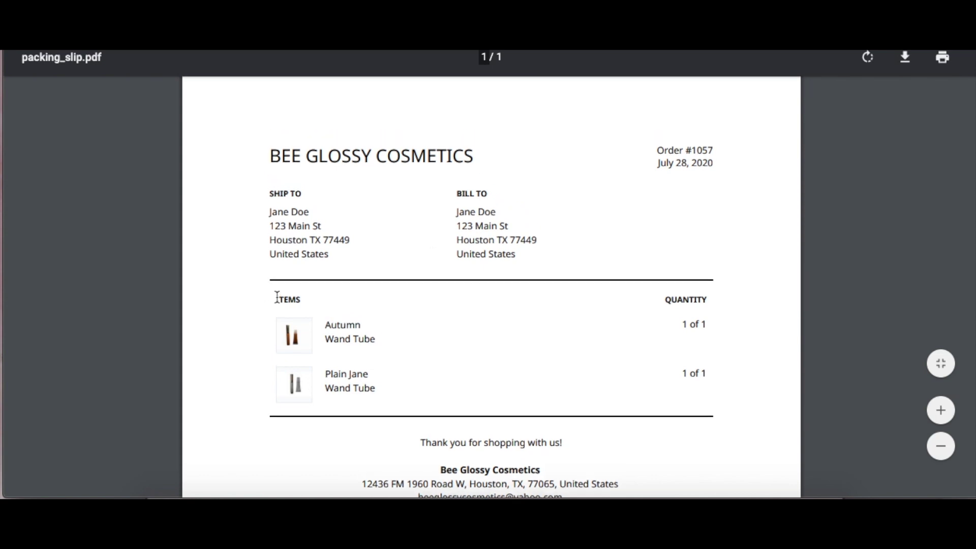
{"action": "scroll", "coordinate": [342, 231], "scroll_direction": "down", "scroll_amount": 3}
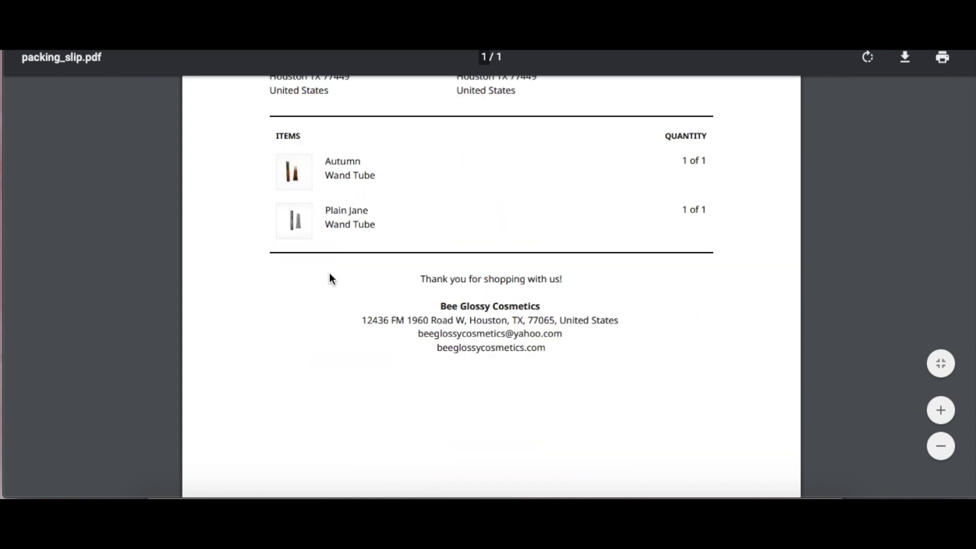
{"action": "scroll", "coordinate": [304, 206], "scroll_direction": "up", "scroll_amount": 3}
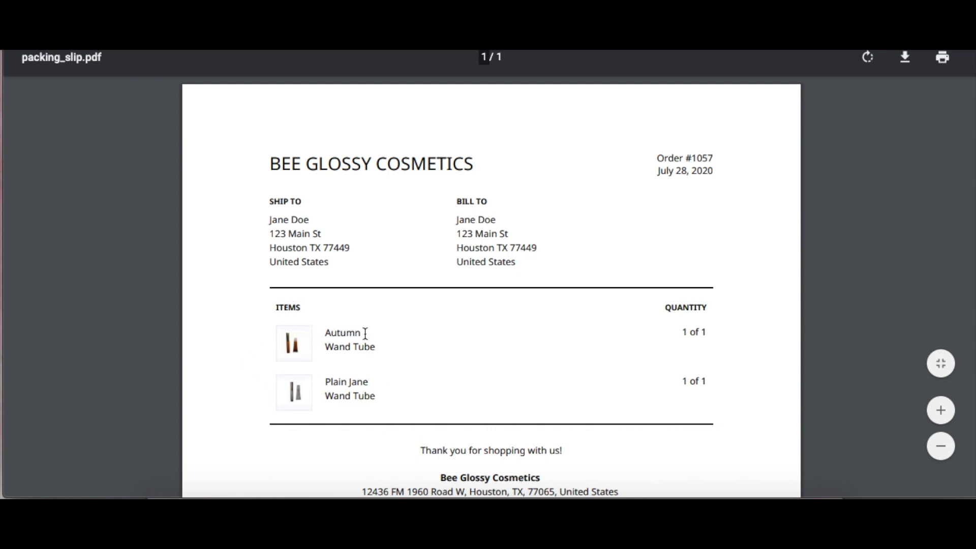
{"action": "scroll", "coordinate": [458, 306], "scroll_direction": "down", "scroll_amount": 3}
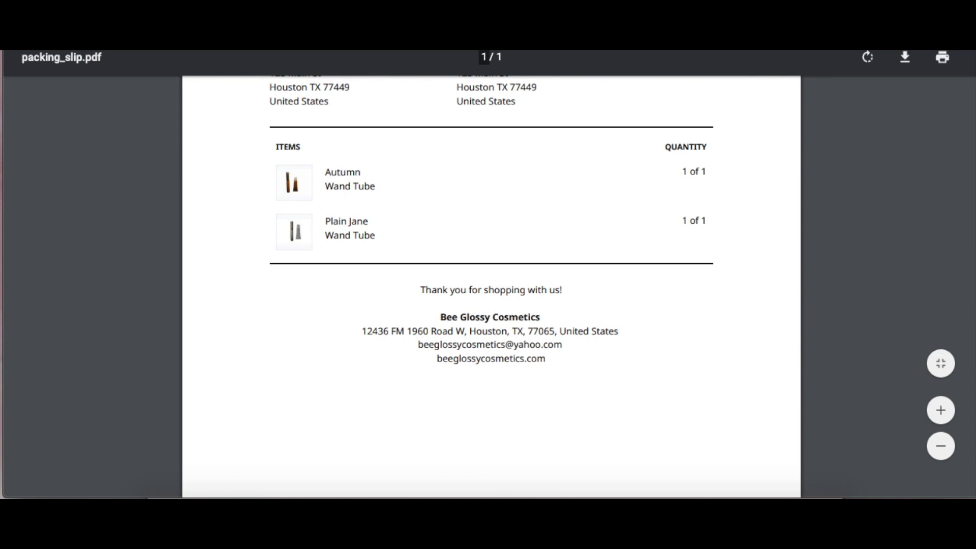
Step: Return to the shipping label form and set the total weight with package to 2.4 oz
{"action": "left_click", "coordinate": [305, 15]}
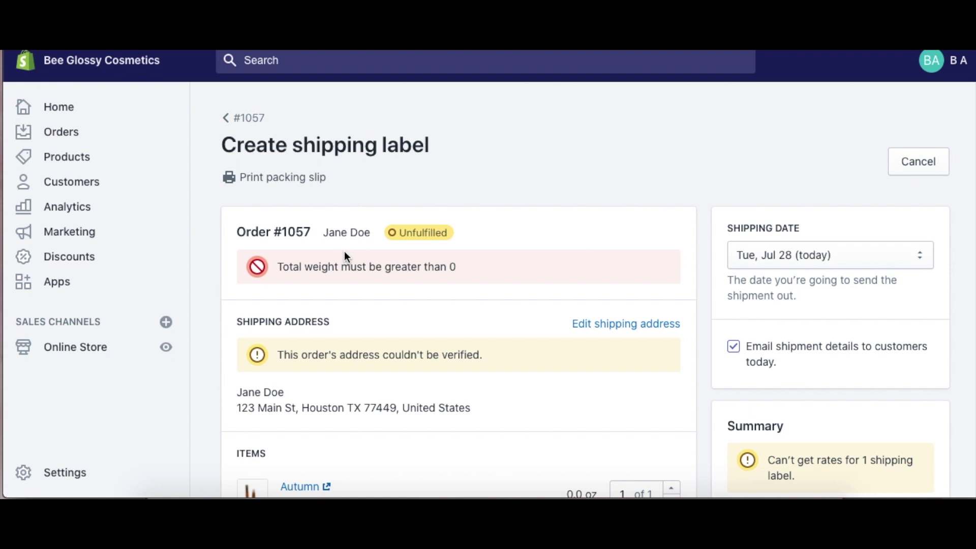
{"action": "scroll", "coordinate": [344, 252], "scroll_direction": "down", "scroll_amount": 3}
{"action": "scroll", "coordinate": [343, 252], "scroll_direction": "down", "scroll_amount": 5}
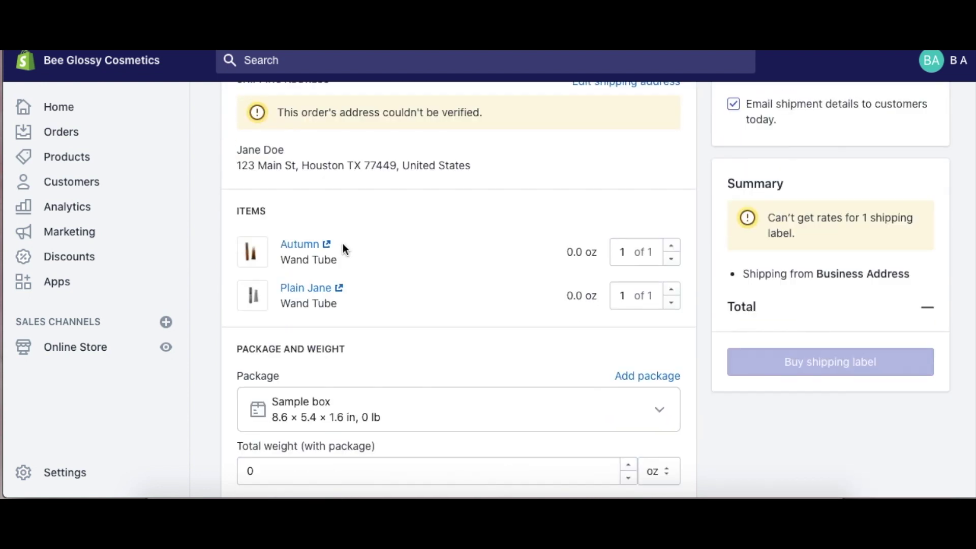
{"action": "left_click", "coordinate": [249, 372]}
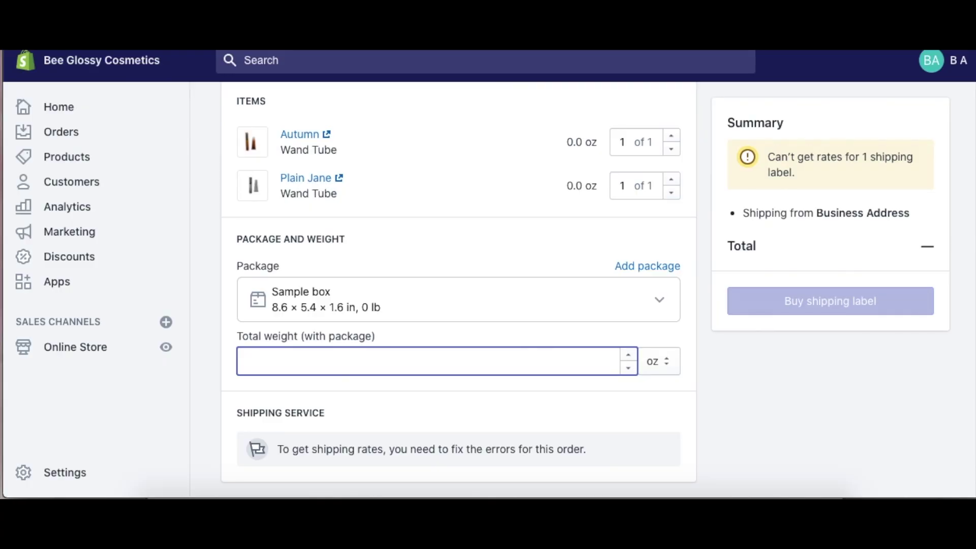
{"action": "type", "text": "2.4"}
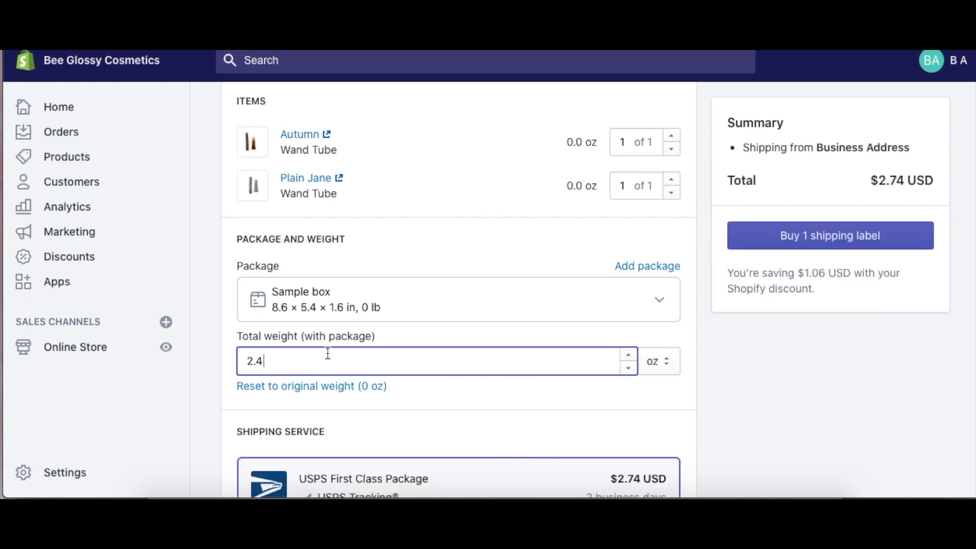
Step: Compare the USPS and UPS shipping services by rate and delivery time, and check the optional shipping insurance section
{"action": "scroll", "coordinate": [483, 330], "scroll_direction": "down", "scroll_amount": 1}
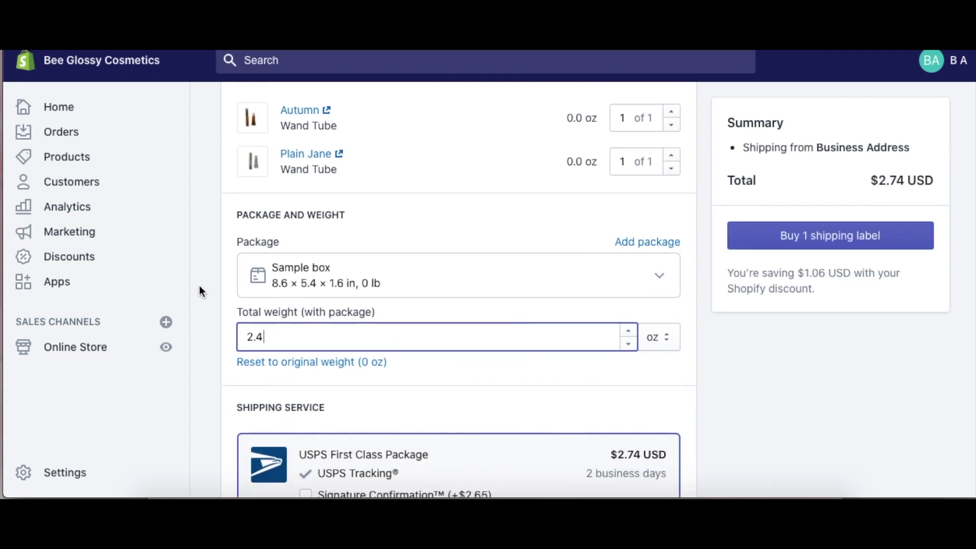
{"action": "scroll", "coordinate": [305, 316], "scroll_direction": "down", "scroll_amount": 4}
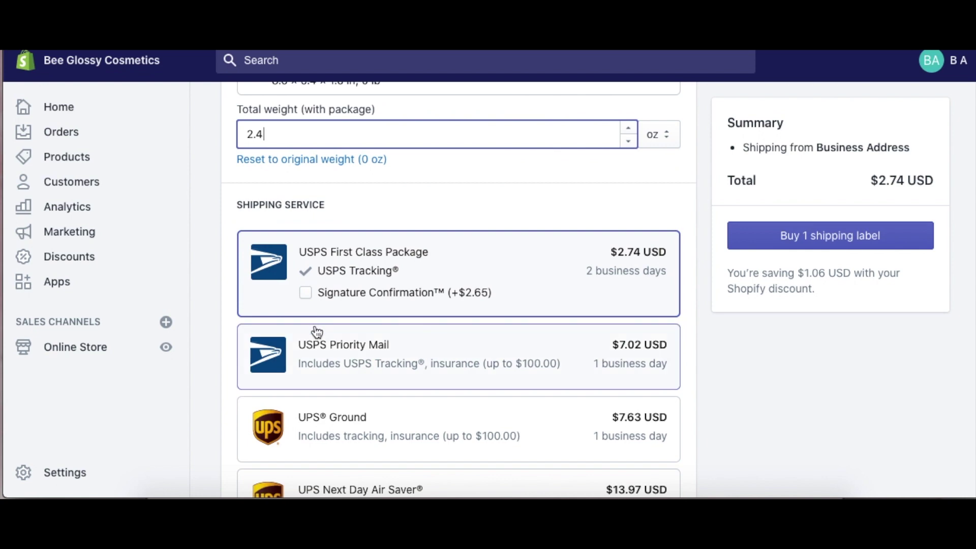
{"action": "scroll", "coordinate": [316, 332], "scroll_direction": "down", "scroll_amount": 10}
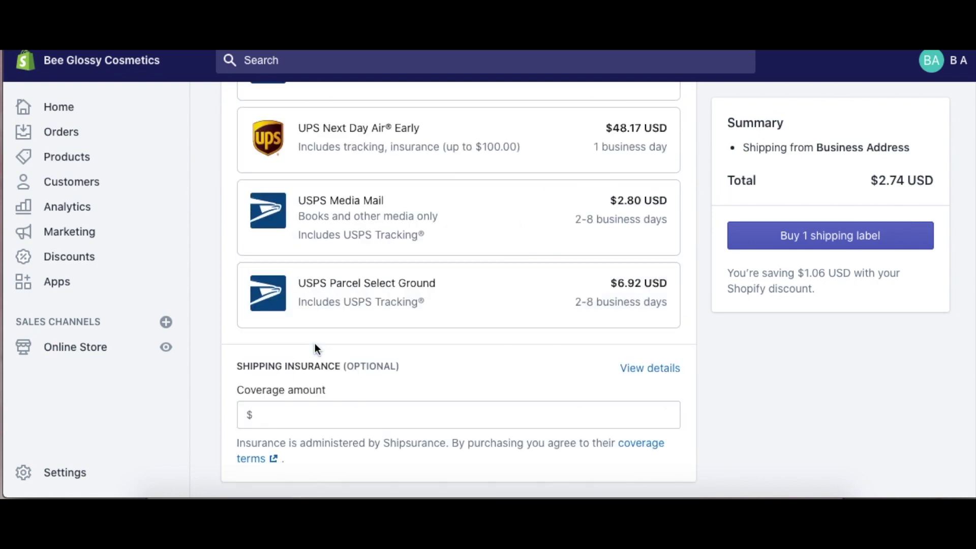
{"action": "scroll", "coordinate": [314, 346], "scroll_direction": "up", "scroll_amount": 8}
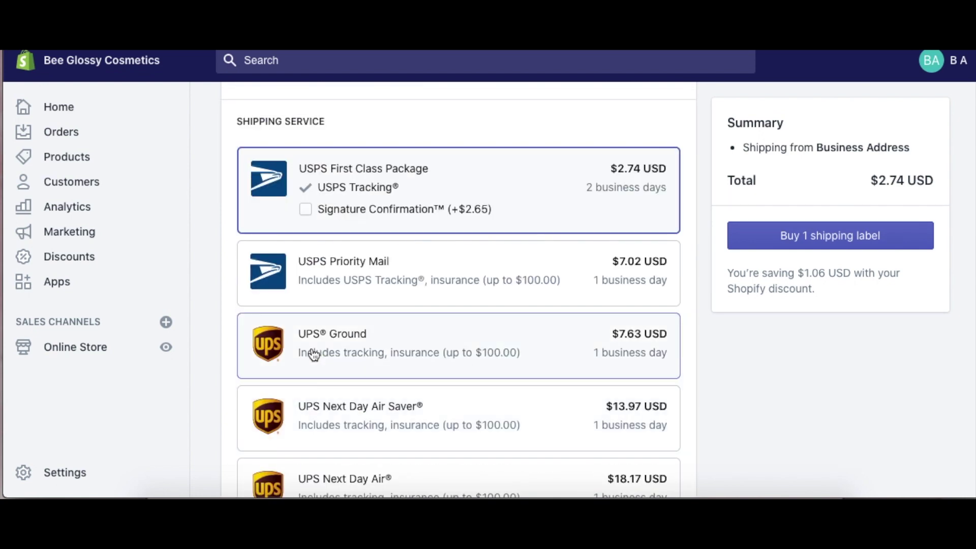
{"action": "scroll", "coordinate": [314, 355], "scroll_direction": "up", "scroll_amount": 2}
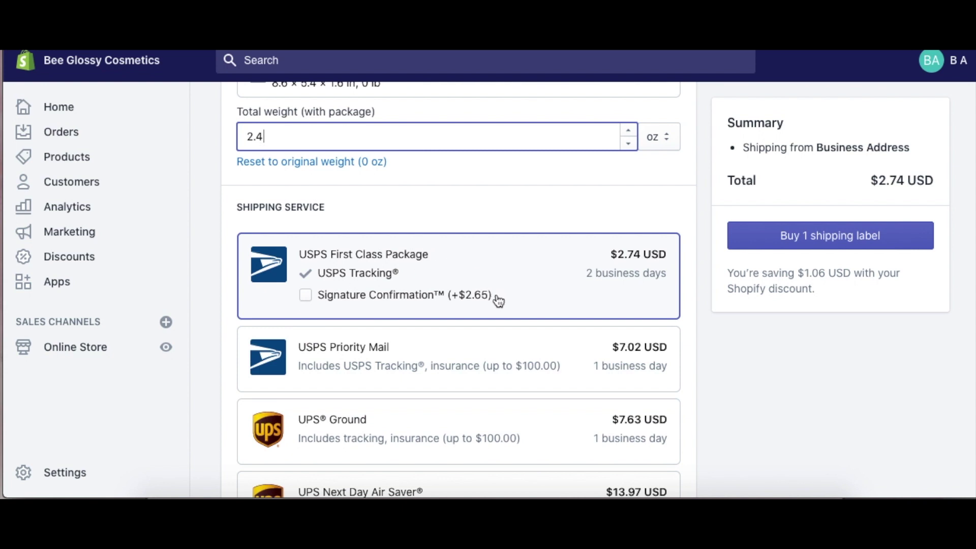
Step: Set the total weight with package to 6.9 oz and compare how the shipping service rates respond
{"action": "scroll", "coordinate": [427, 294], "scroll_direction": "down", "scroll_amount": 3}
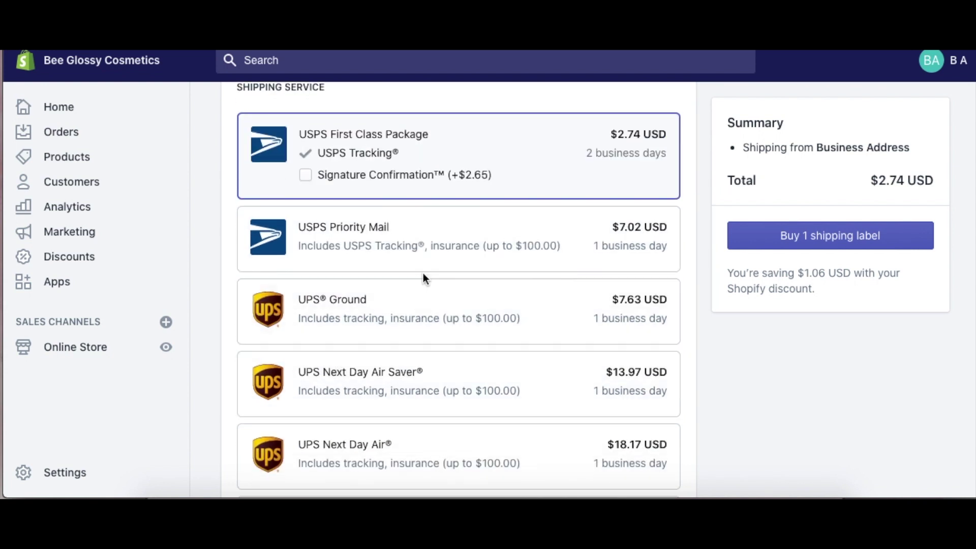
{"action": "scroll", "coordinate": [453, 278], "scroll_direction": "up", "scroll_amount": 3}
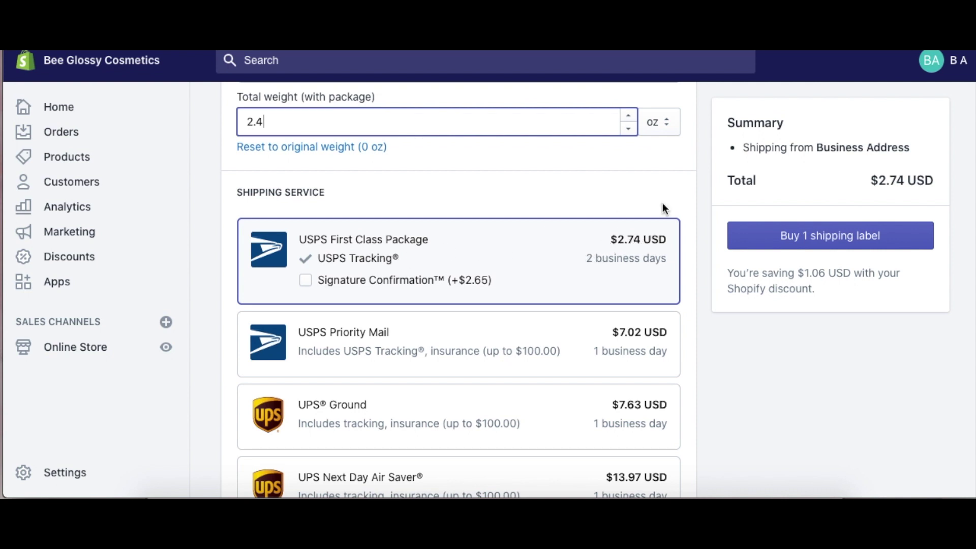
{"action": "scroll", "coordinate": [630, 245], "scroll_direction": "down", "scroll_amount": 2}
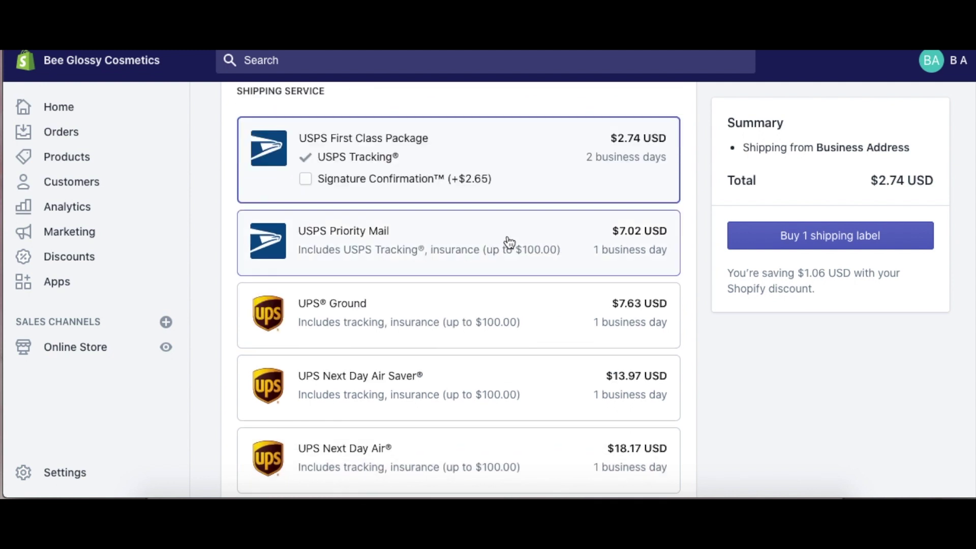
{"action": "scroll", "coordinate": [356, 275], "scroll_direction": "up", "scroll_amount": 2}
{"action": "scroll", "coordinate": [337, 256], "scroll_direction": "up", "scroll_amount": 1}
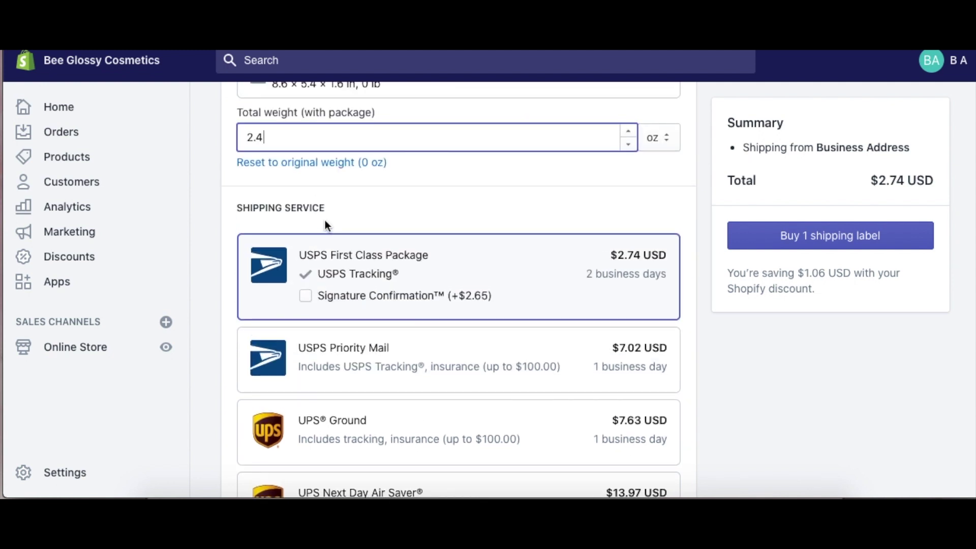
{"action": "key", "text": "BackSpace"}
{"action": "key", "text": "BackSpace"}
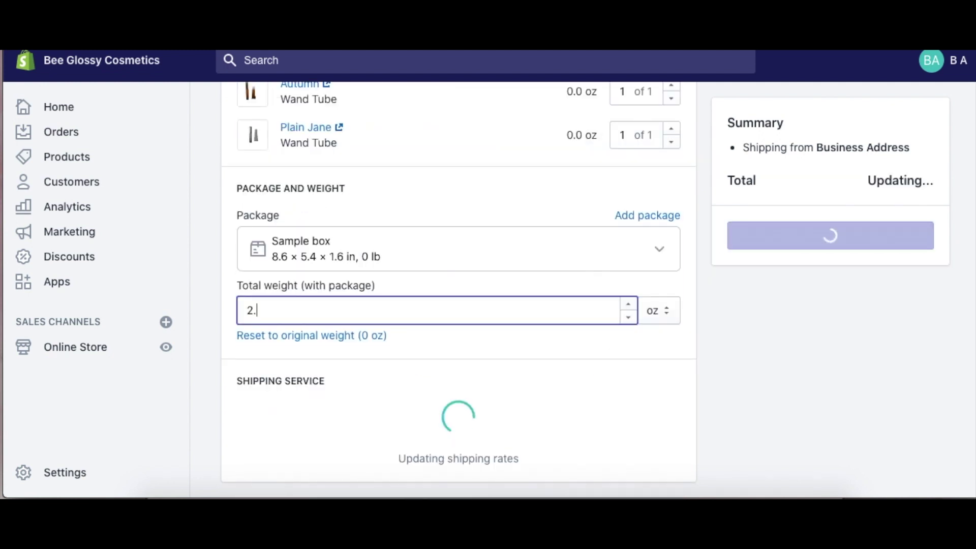
{"action": "key", "text": "BackSpace"}
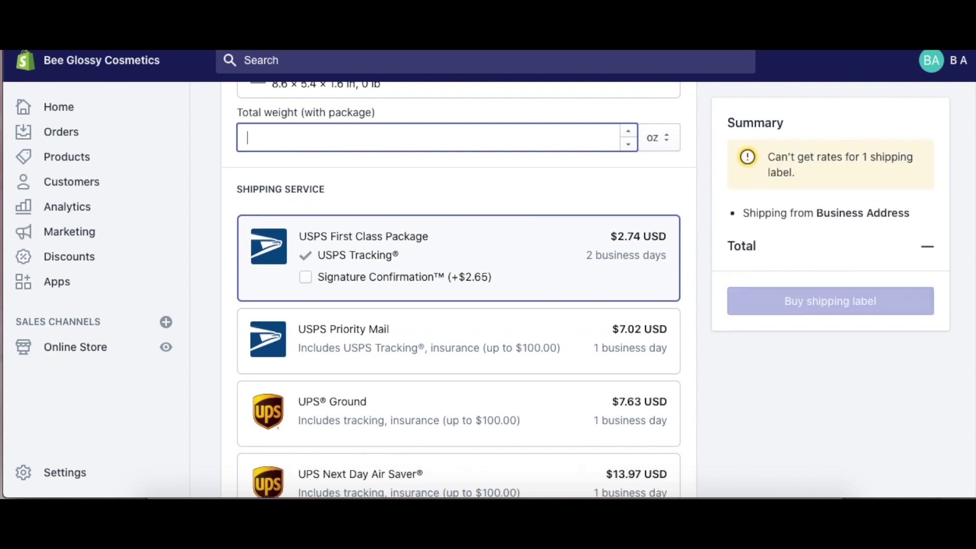
{"action": "type", "text": "6."}
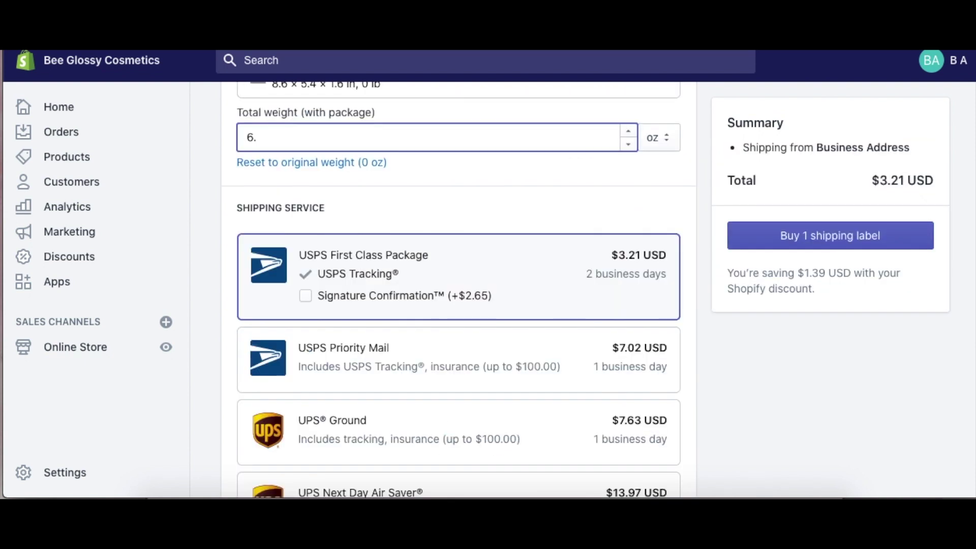
{"action": "type", "text": "9"}
{"action": "scroll", "coordinate": [472, 206], "scroll_direction": "down", "scroll_amount": 1}
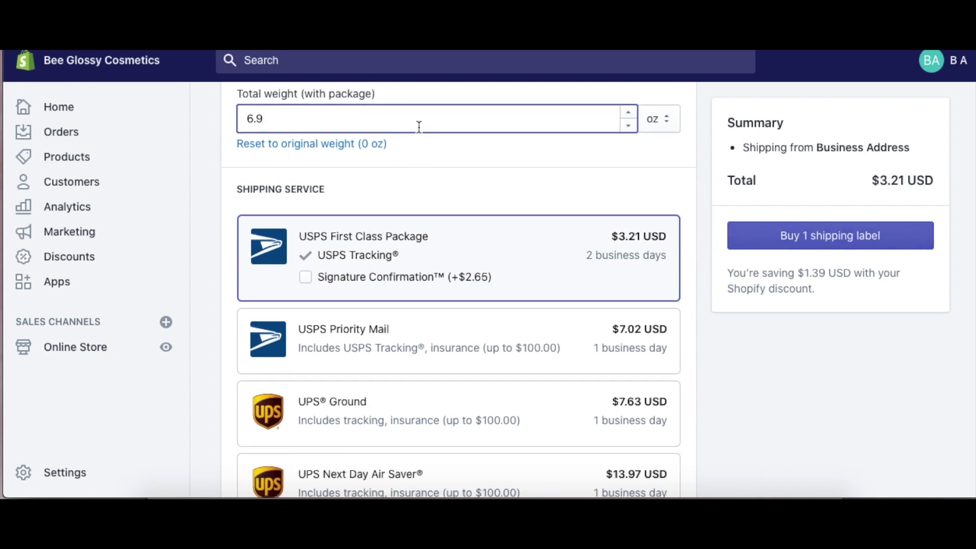
Step: Set the total weight with package to 2.4 oz and buy the USPS First Class Package shipping label
{"action": "key", "text": "BackSpace"}
{"action": "key", "text": "BackSpace"}
{"action": "key", "text": "BackSpace"}
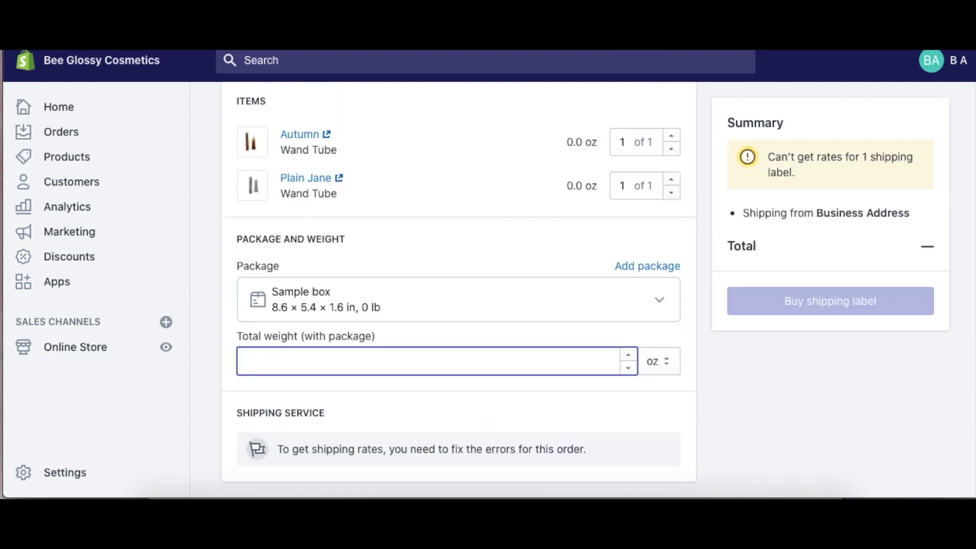
{"action": "type", "text": "2.4"}
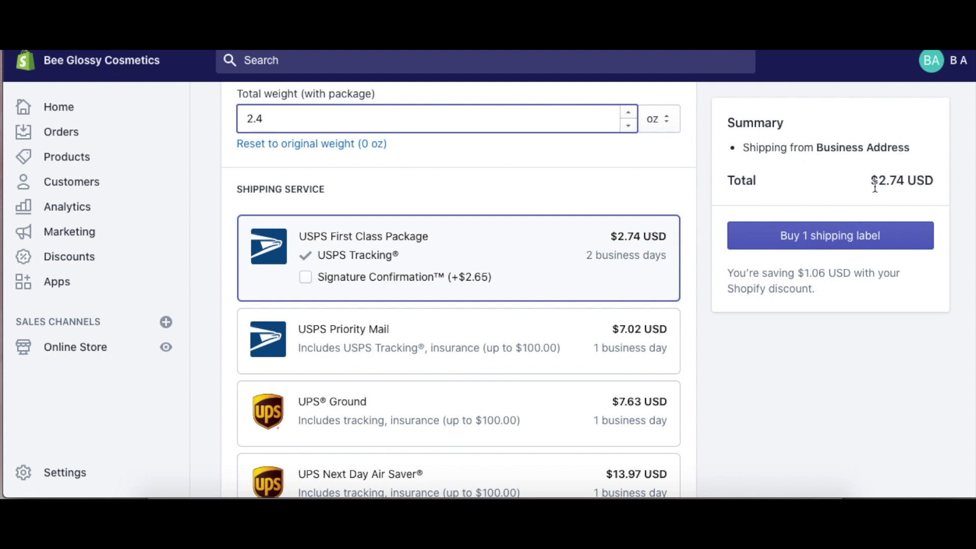
{"action": "left_click", "coordinate": [790, 241]}
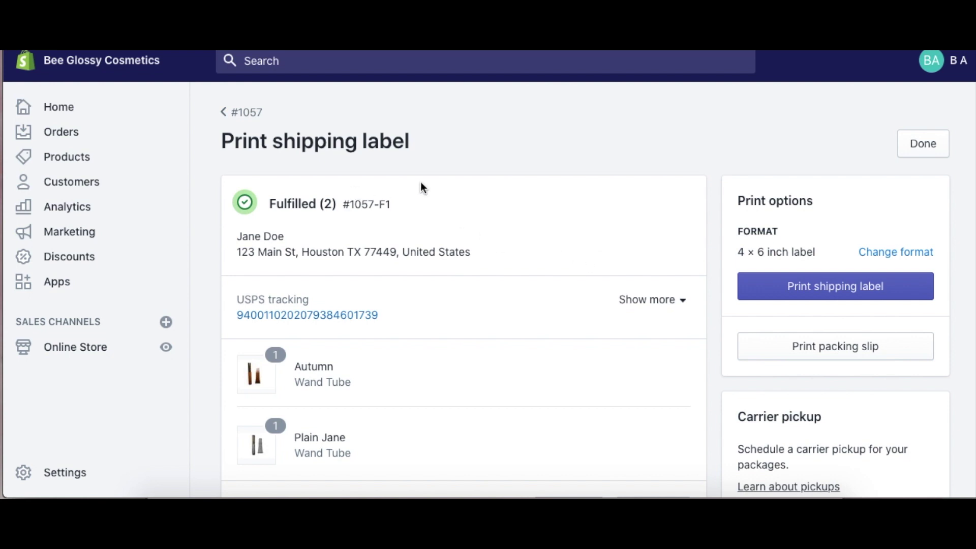
Step: Review the purchased label's fulfillment status, recipient, tracking, items, print options, carrier pickup section and purchase summary
{"action": "scroll", "coordinate": [444, 236], "scroll_direction": "down", "scroll_amount": 1}
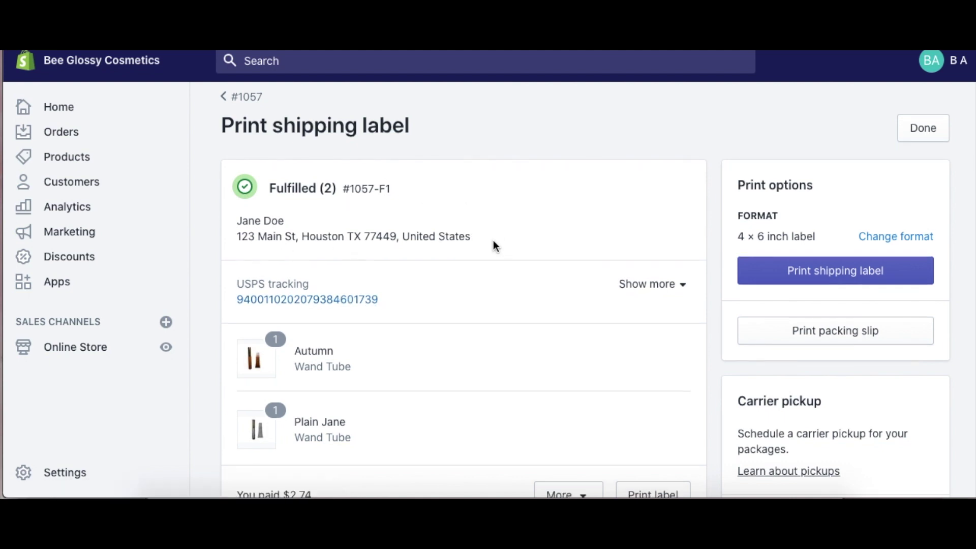
{"action": "scroll", "coordinate": [331, 310], "scroll_direction": "down", "scroll_amount": 1}
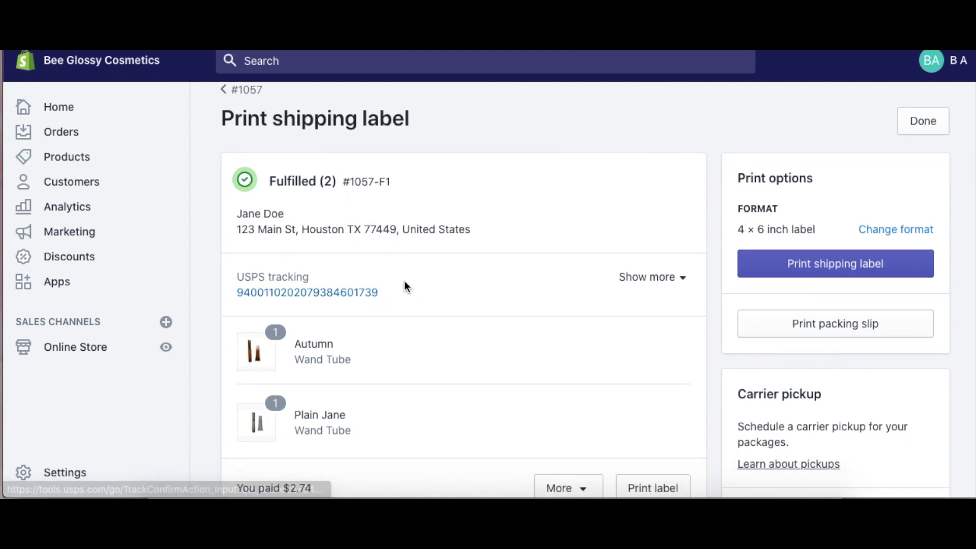
{"action": "scroll", "coordinate": [564, 292], "scroll_direction": "down", "scroll_amount": 2}
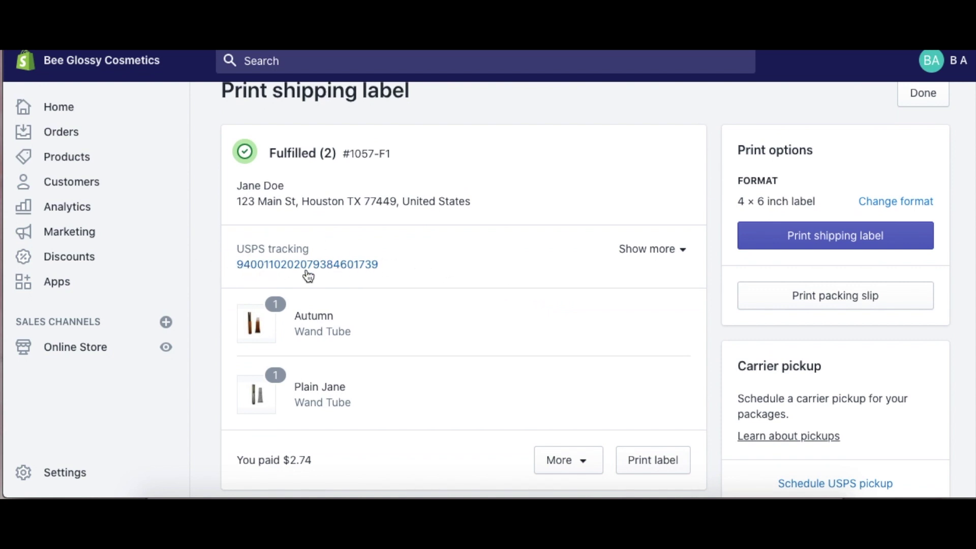
{"action": "scroll", "coordinate": [384, 295], "scroll_direction": "down", "scroll_amount": 2}
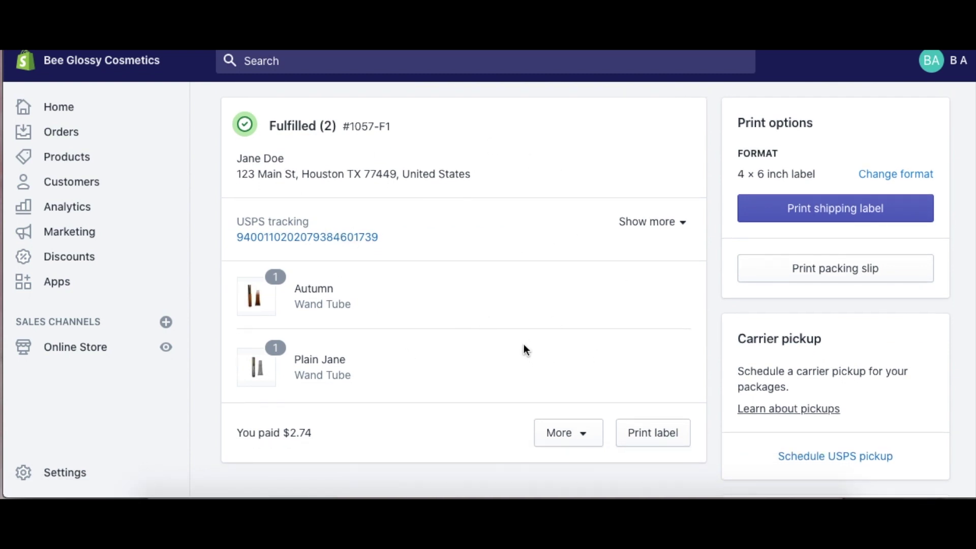
{"action": "scroll", "coordinate": [534, 336], "scroll_direction": "down", "scroll_amount": 3}
{"action": "scroll", "coordinate": [600, 310], "scroll_direction": "down", "scroll_amount": 1}
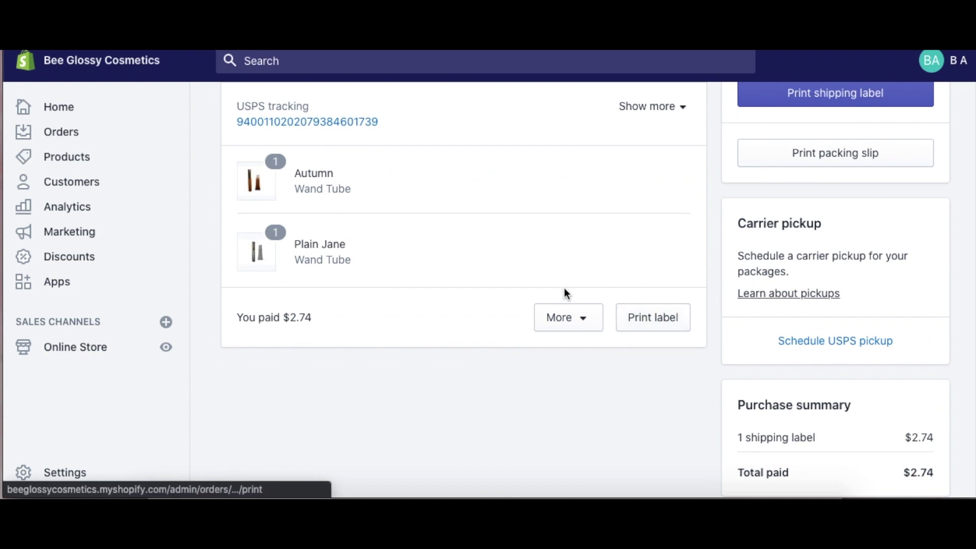
{"action": "scroll", "coordinate": [782, 307], "scroll_direction": "down", "scroll_amount": 1}
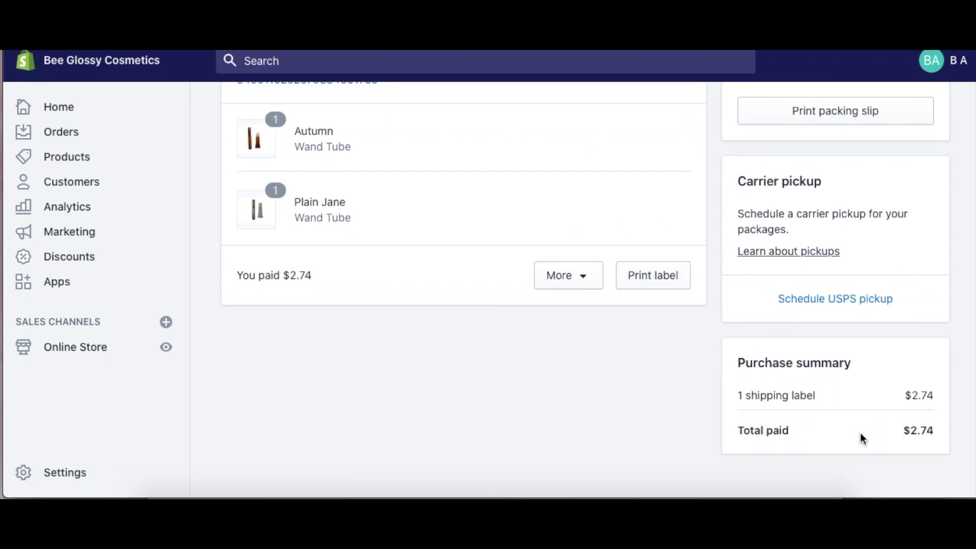
{"action": "scroll", "coordinate": [730, 380], "scroll_direction": "up", "scroll_amount": 5}
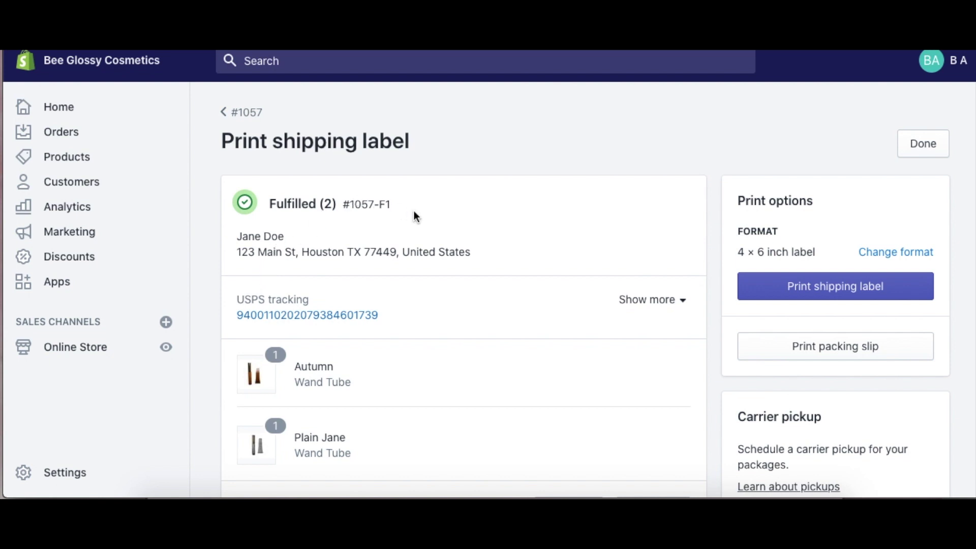
{"action": "scroll", "coordinate": [457, 331], "scroll_direction": "down", "scroll_amount": 1}
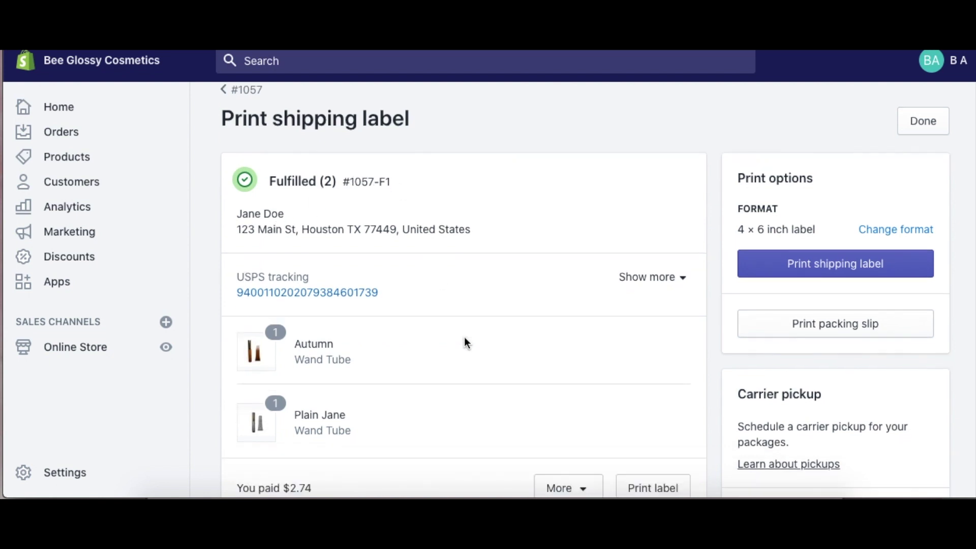
{"action": "scroll", "coordinate": [467, 330], "scroll_direction": "down", "scroll_amount": 5}
{"action": "scroll", "coordinate": [469, 325], "scroll_direction": "up", "scroll_amount": 5}
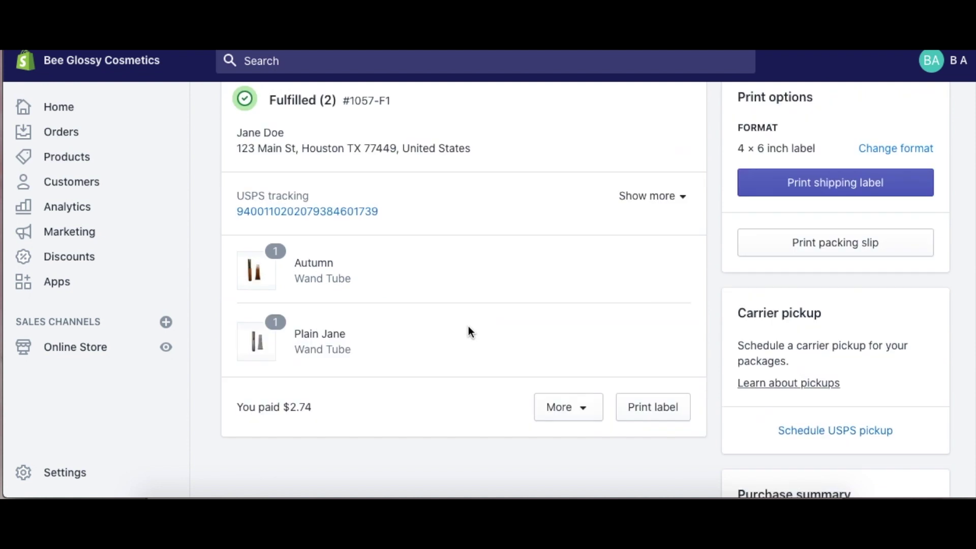
{"action": "scroll", "coordinate": [467, 333], "scroll_direction": "up", "scroll_amount": 1}
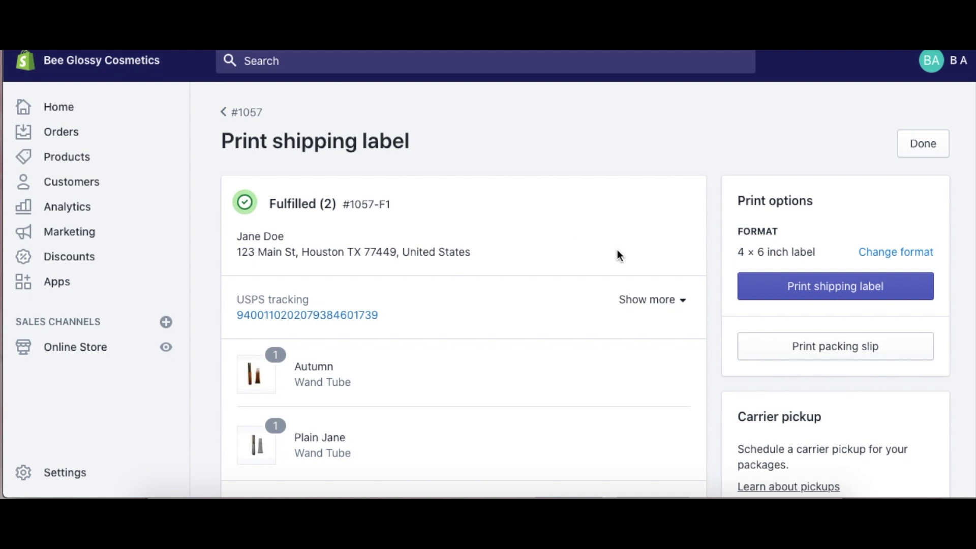
{"action": "scroll", "coordinate": [363, 381], "scroll_direction": "down", "scroll_amount": 5}
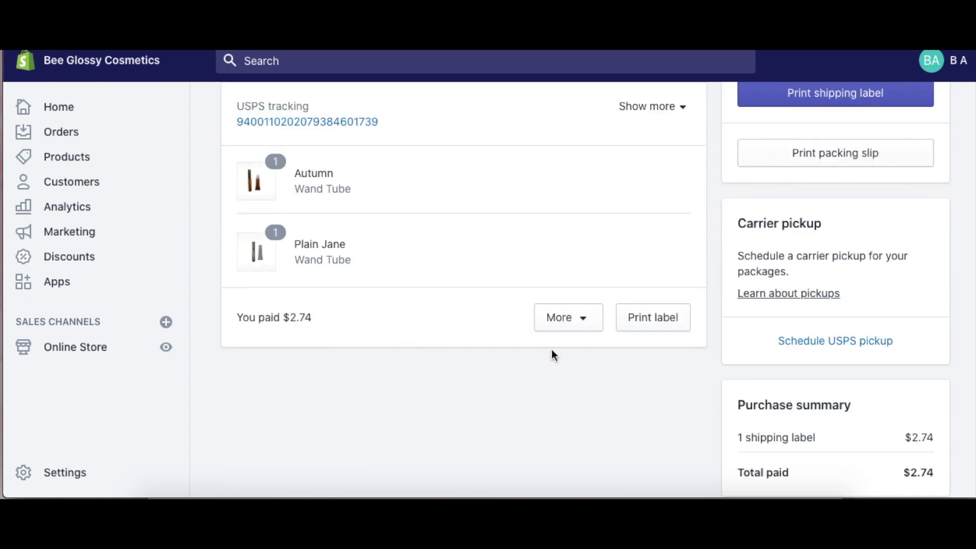
{"action": "scroll", "coordinate": [819, 347], "scroll_direction": "up", "scroll_amount": 3}
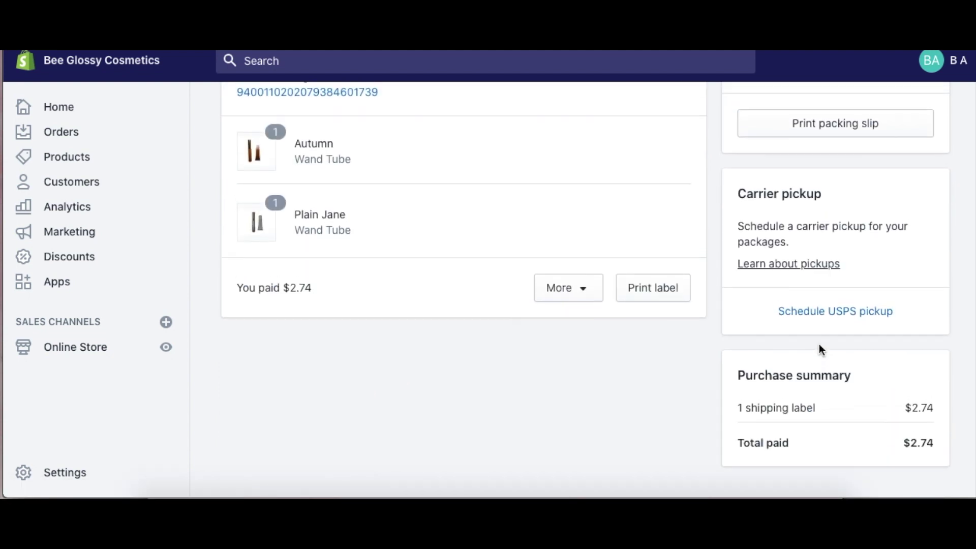
{"action": "scroll", "coordinate": [824, 349], "scroll_direction": "down", "scroll_amount": 3}
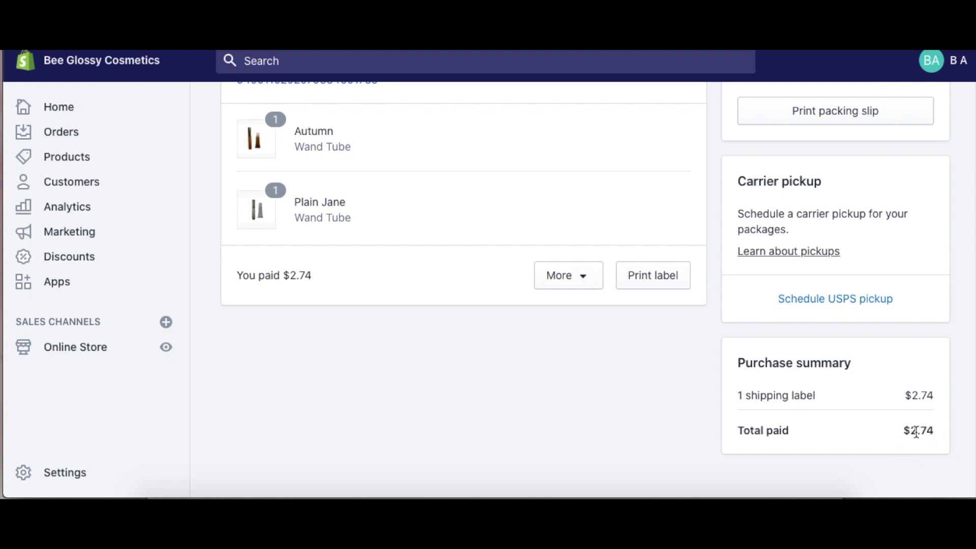
{"action": "scroll", "coordinate": [781, 381], "scroll_direction": "up", "scroll_amount": 5}
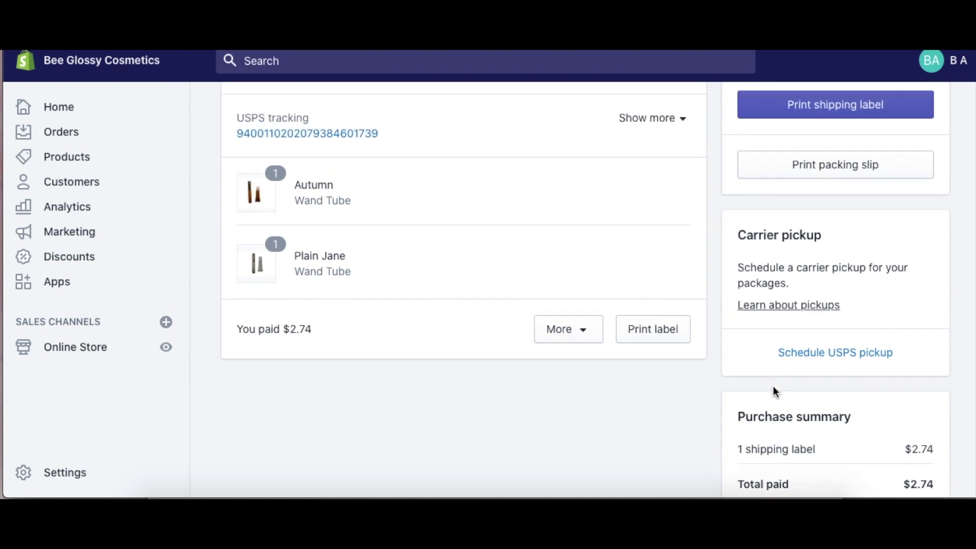
{"action": "scroll", "coordinate": [763, 383], "scroll_direction": "up", "scroll_amount": 2}
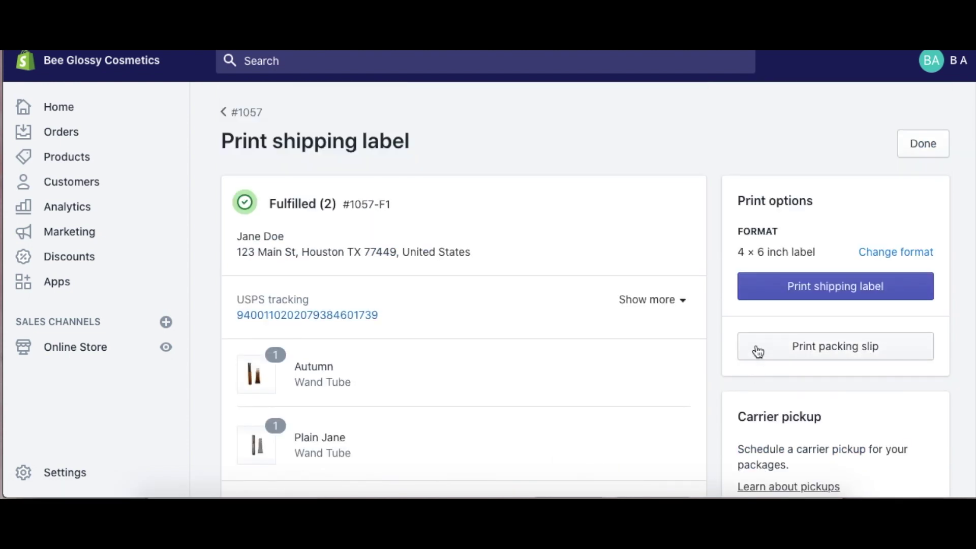
Step: Open the 4 × 6 inch shipping label for printing, expand the additional print settings and bring up the system print dialog
{"action": "left_click", "coordinate": [818, 285]}
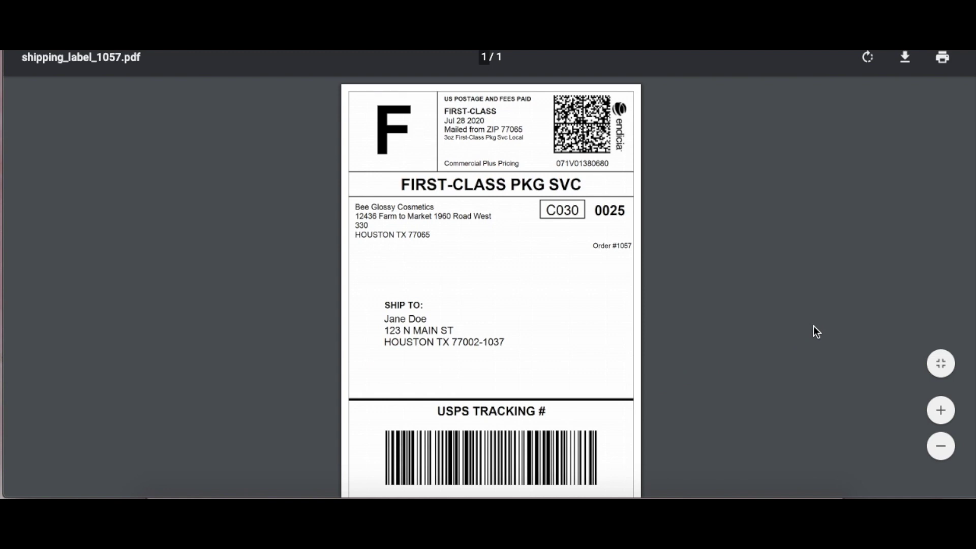
{"action": "left_click", "coordinate": [943, 58]}
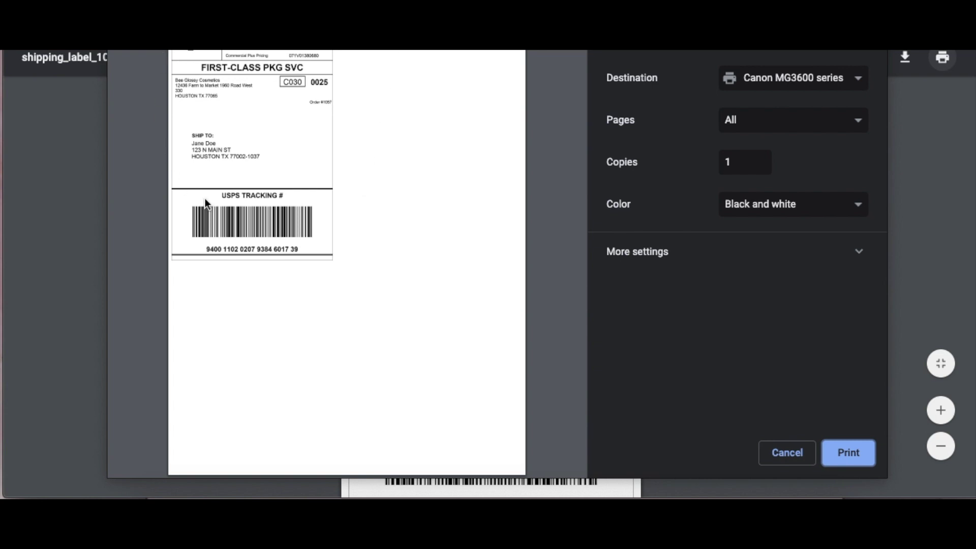
{"action": "left_click", "coordinate": [646, 256]}
{"action": "scroll", "coordinate": [669, 320], "scroll_direction": "down", "scroll_amount": 3}
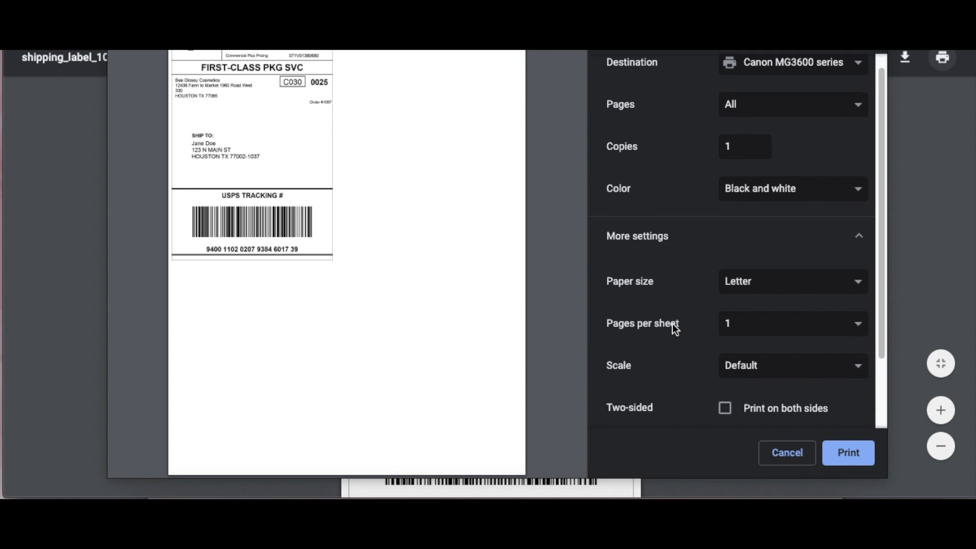
{"action": "scroll", "coordinate": [659, 341], "scroll_direction": "down", "scroll_amount": 1}
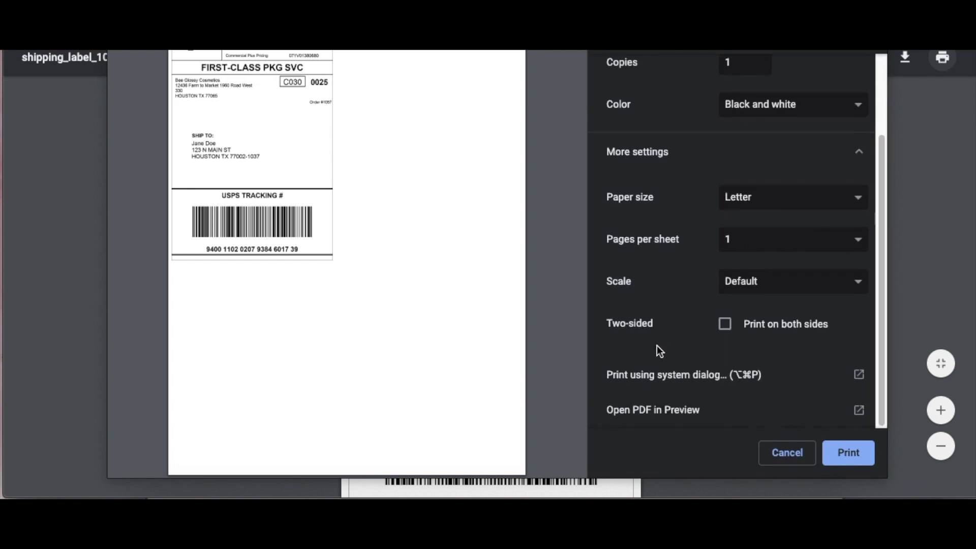
{"action": "left_click", "coordinate": [664, 376]}
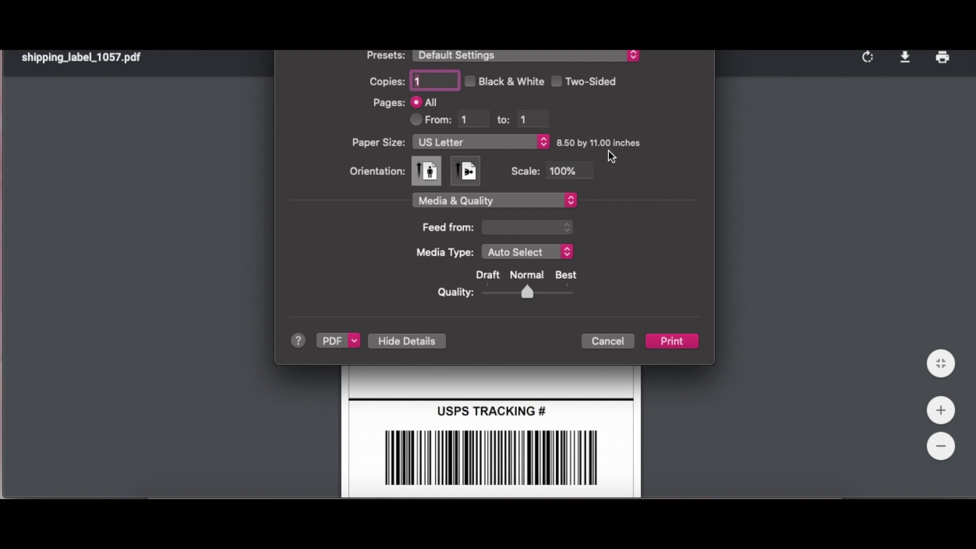
Step: Set the paper size to Bee Glossy Paper and print one copy of the shipping label
{"action": "left_click", "coordinate": [540, 147]}
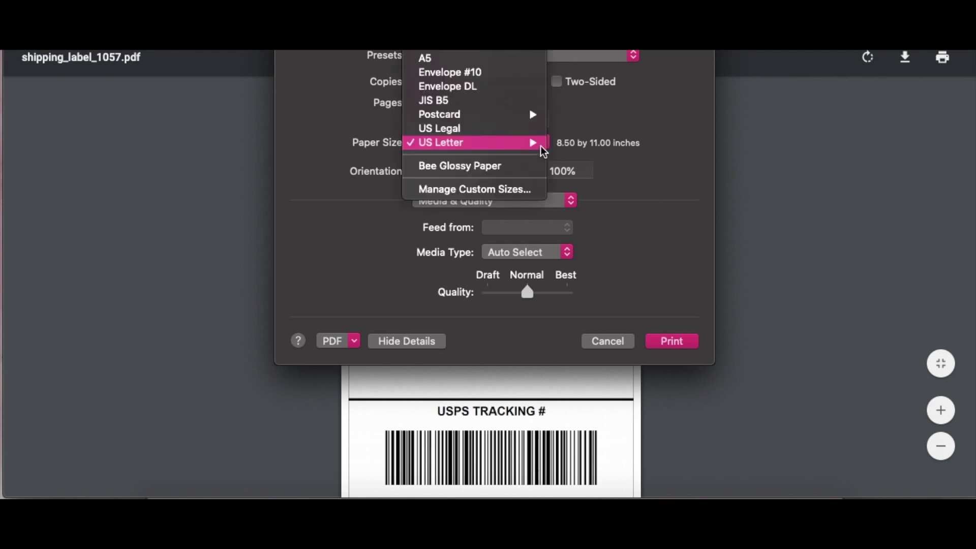
{"action": "left_click", "coordinate": [493, 169]}
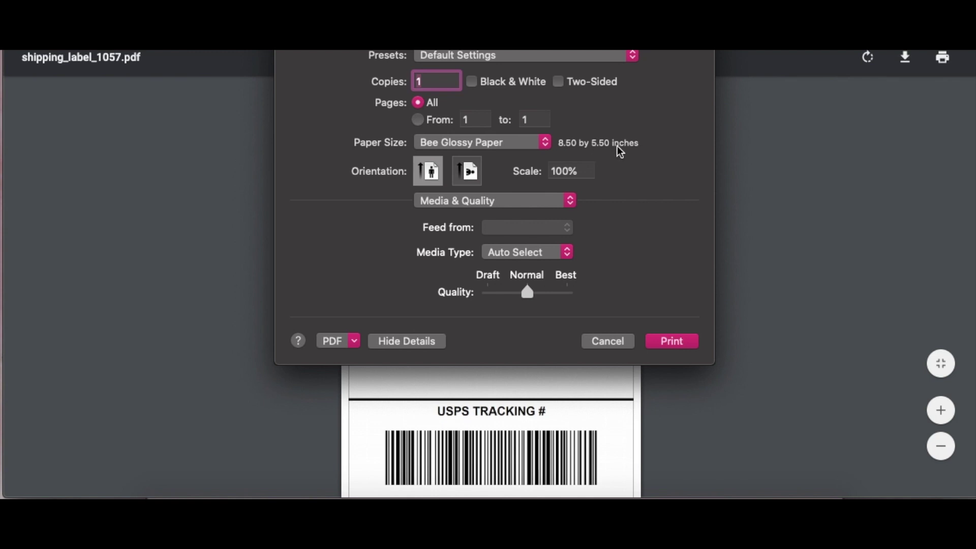
{"action": "left_click", "coordinate": [686, 341]}
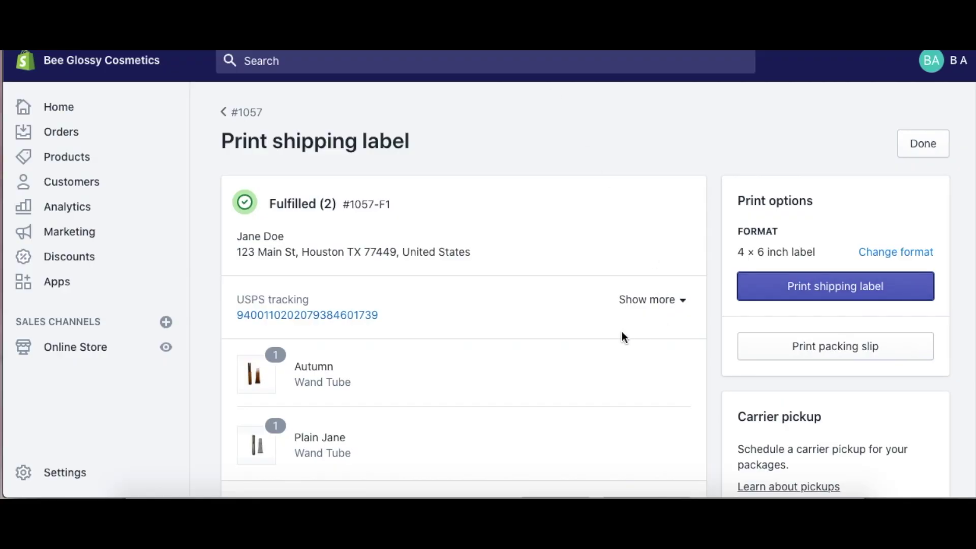
{"action": "scroll", "coordinate": [600, 315], "scroll_direction": "down", "scroll_amount": 2}
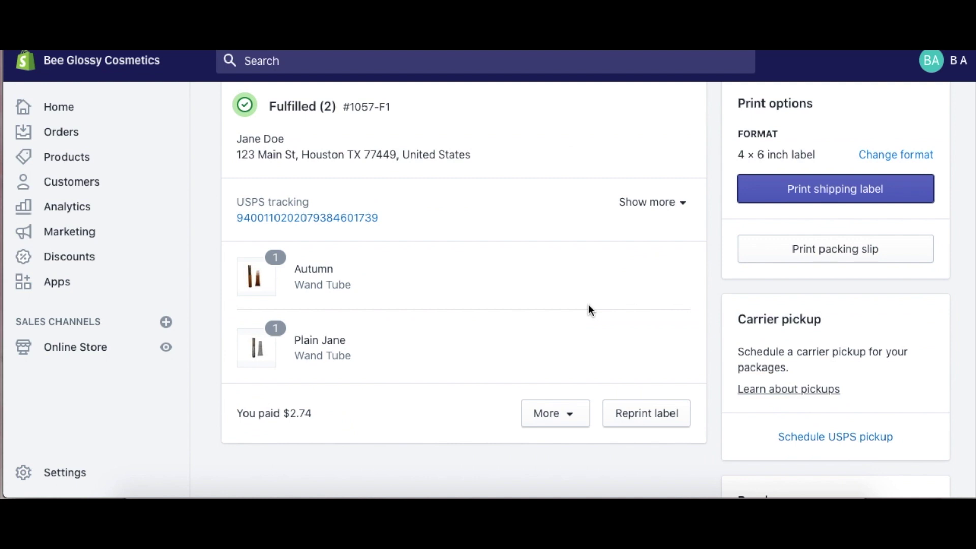
Step: Finish the shipping label printing, return to the order and review its fulfillment status, items, reprint option and payment summary
{"action": "scroll", "coordinate": [585, 308], "scroll_direction": "up", "scroll_amount": 2}
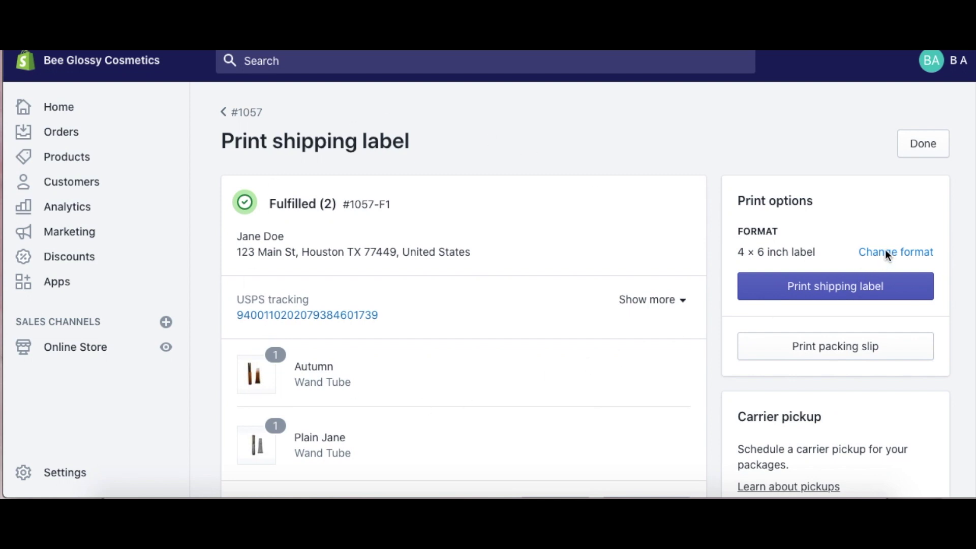
{"action": "left_click", "coordinate": [923, 154]}
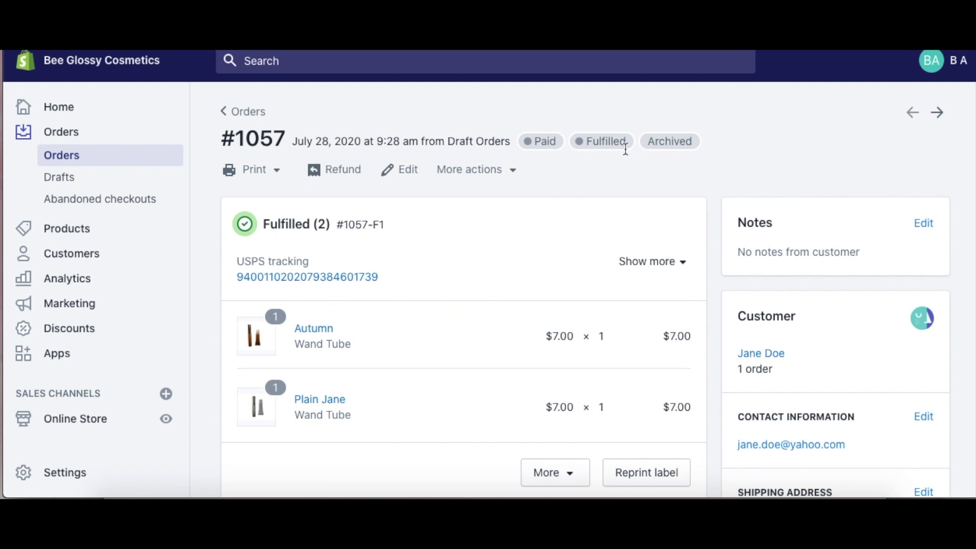
{"action": "scroll", "coordinate": [626, 289], "scroll_direction": "down", "scroll_amount": 5}
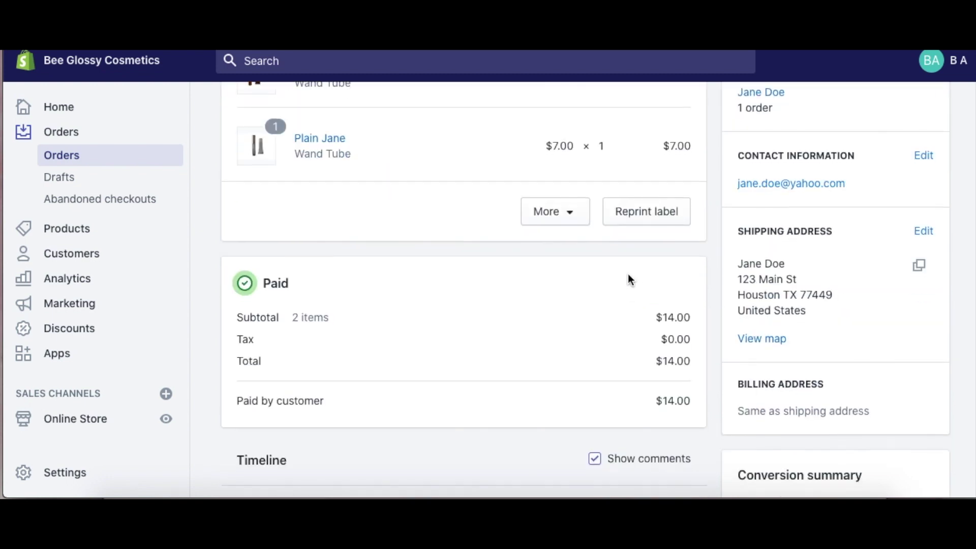
{"action": "scroll", "coordinate": [627, 279], "scroll_direction": "up", "scroll_amount": 5}
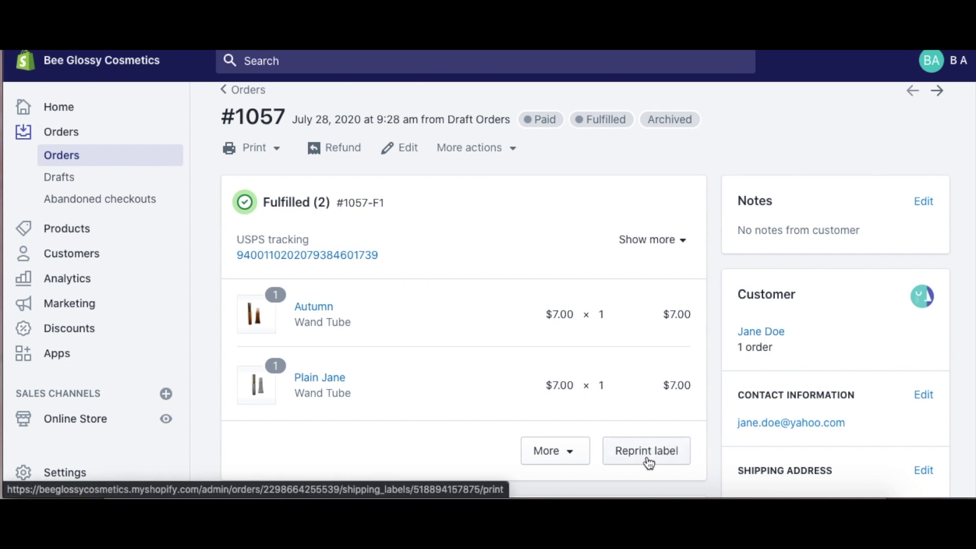
{"action": "scroll", "coordinate": [783, 380], "scroll_direction": "down", "scroll_amount": 1}
{"action": "scroll", "coordinate": [781, 380], "scroll_direction": "down", "scroll_amount": 5}
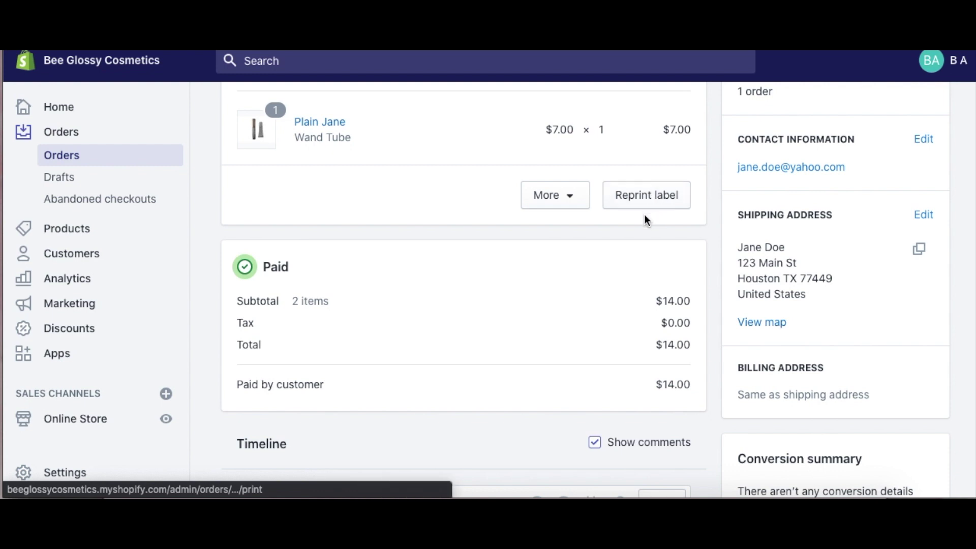
{"action": "scroll", "coordinate": [661, 238], "scroll_direction": "up", "scroll_amount": 6}
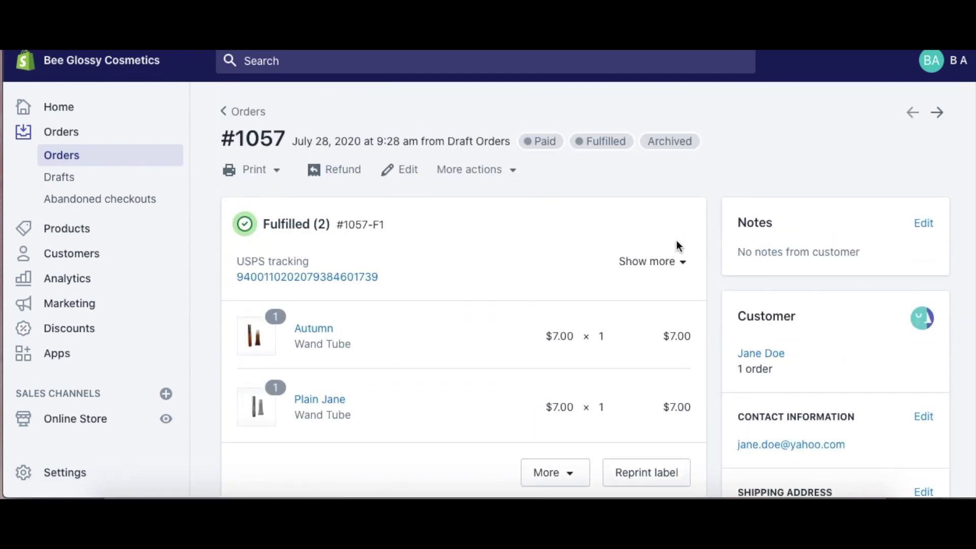